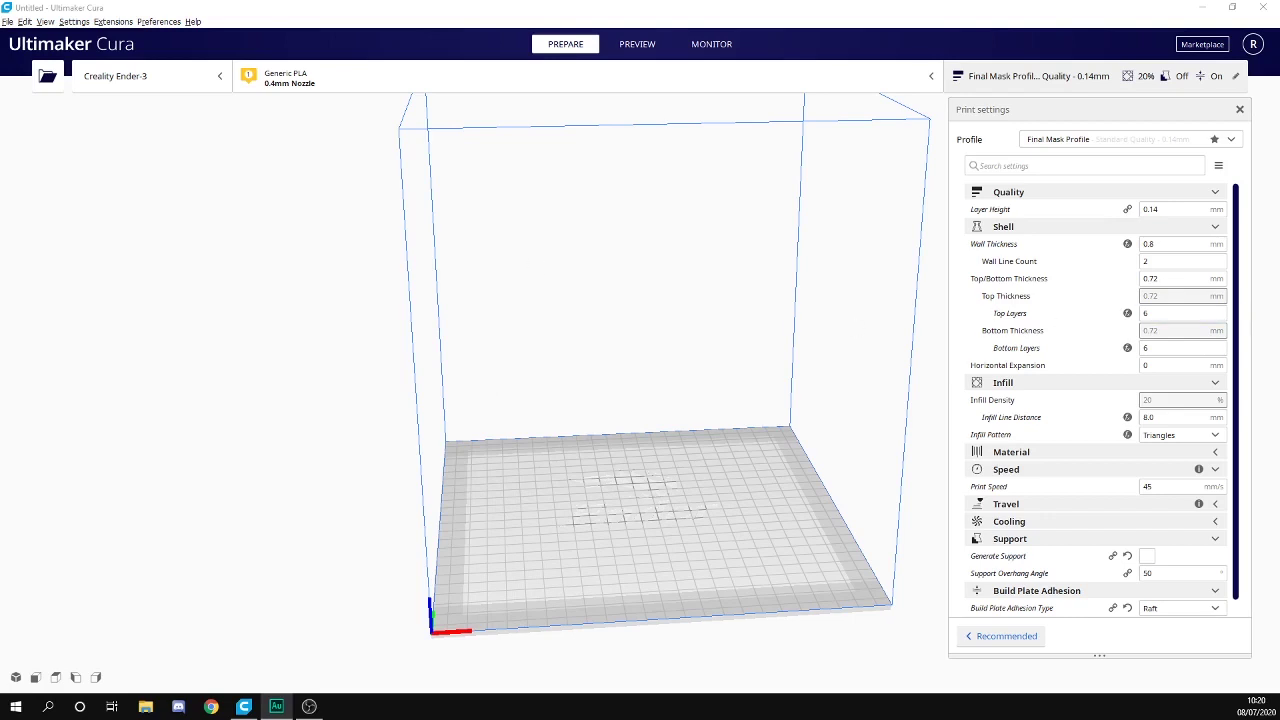
Load the CE3_Snape_Split wand STL onto the Ender-3 build plate and nudge it slightly
{"action": "left_click_drag", "start_coordinate": [712, 478], "coordinate": [606, 457]}
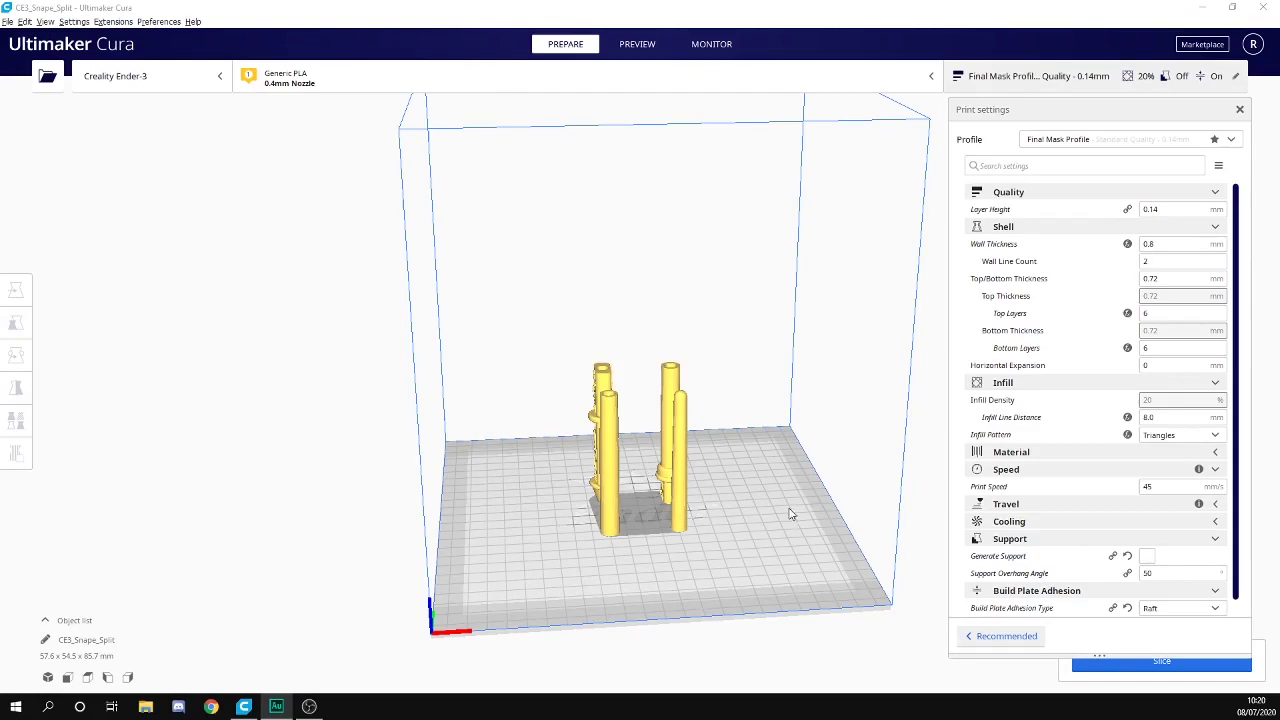
{"action": "right_click_drag", "start_coordinate": [803, 531], "coordinate": [893, 507]}
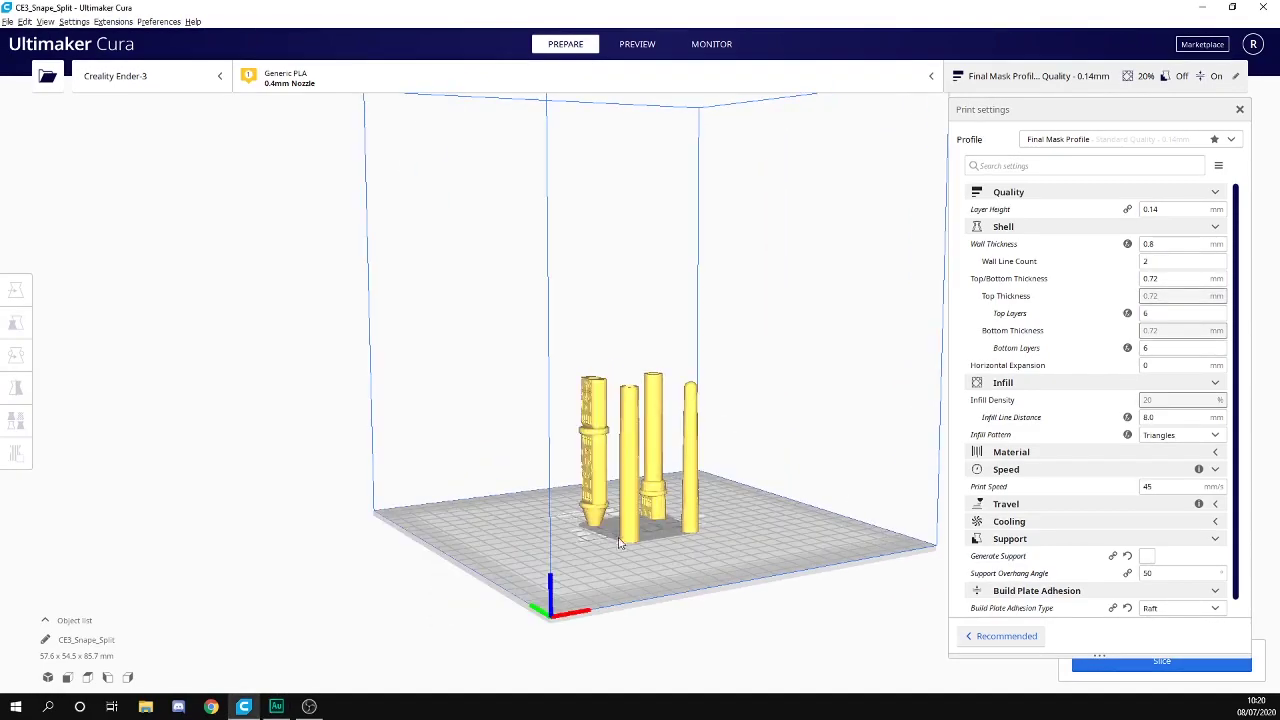
{"action": "right_click_drag", "start_coordinate": [449, 508], "coordinate": [715, 530]}
{"action": "left_click_drag", "start_coordinate": [715, 530], "coordinate": [766, 540]}
{"action": "left_click", "coordinate": [807, 548]}
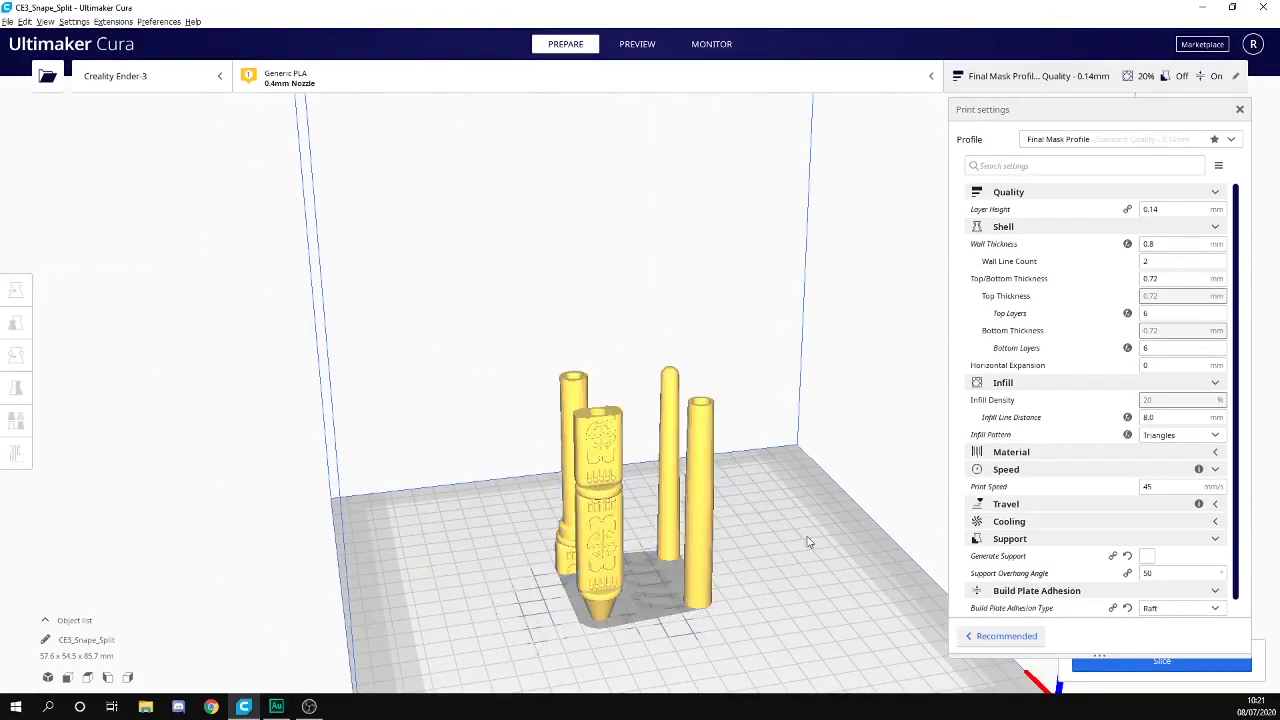
{"action": "right_click_drag", "start_coordinate": [808, 540], "coordinate": [858, 587]}
{"action": "left_click", "coordinate": [705, 530]}
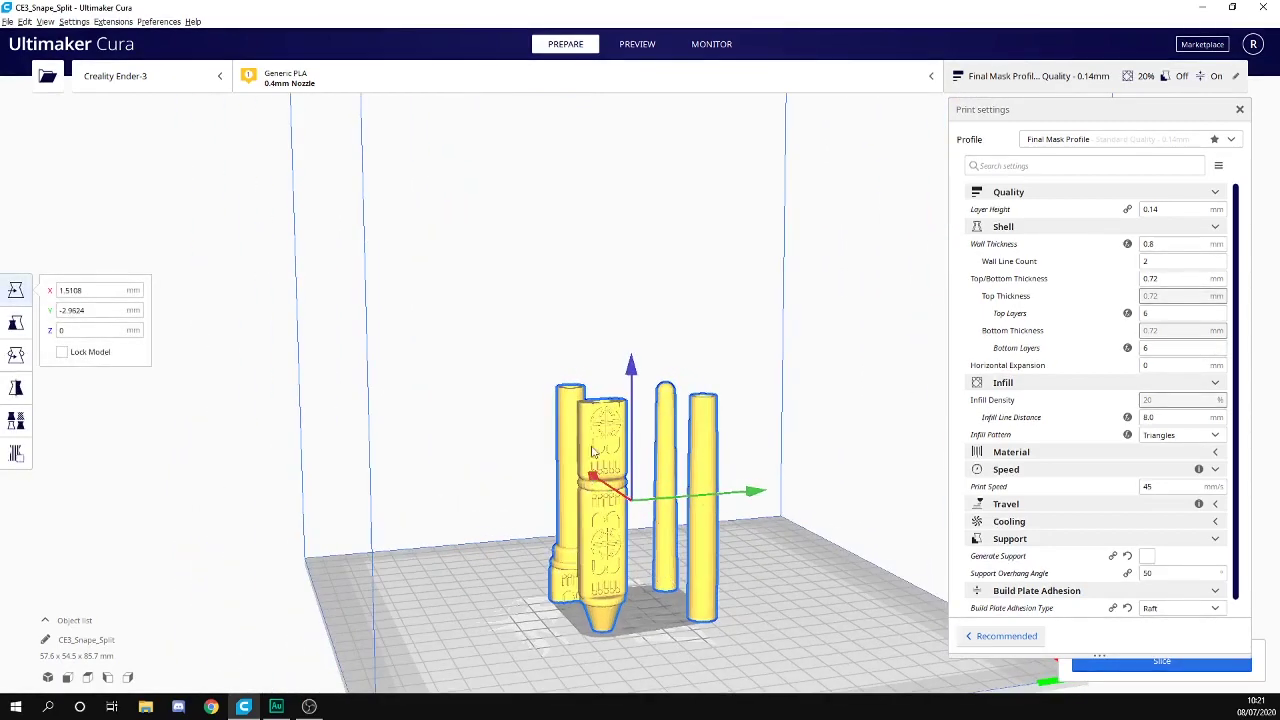
Orbit around the build plate to inspect the wand model from above and other angles
{"action": "left_click", "coordinate": [648, 645]}
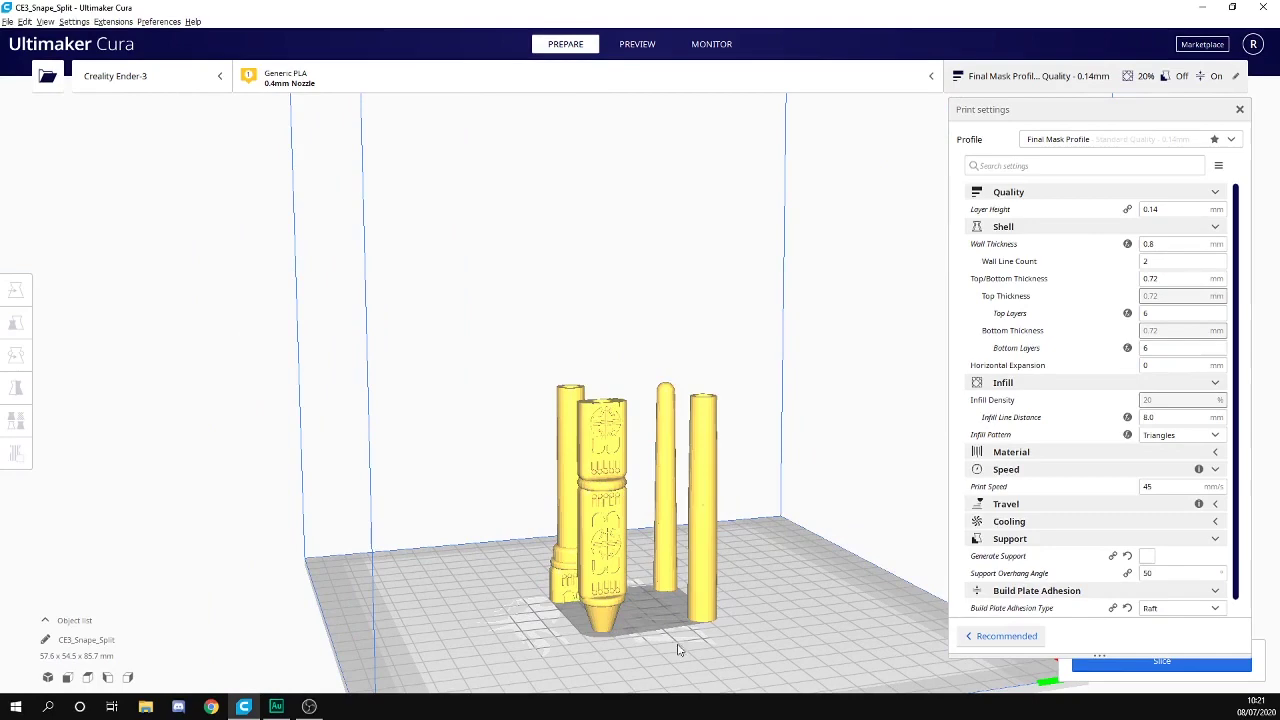
{"action": "right_click_drag", "start_coordinate": [704, 632], "coordinate": [814, 603]}
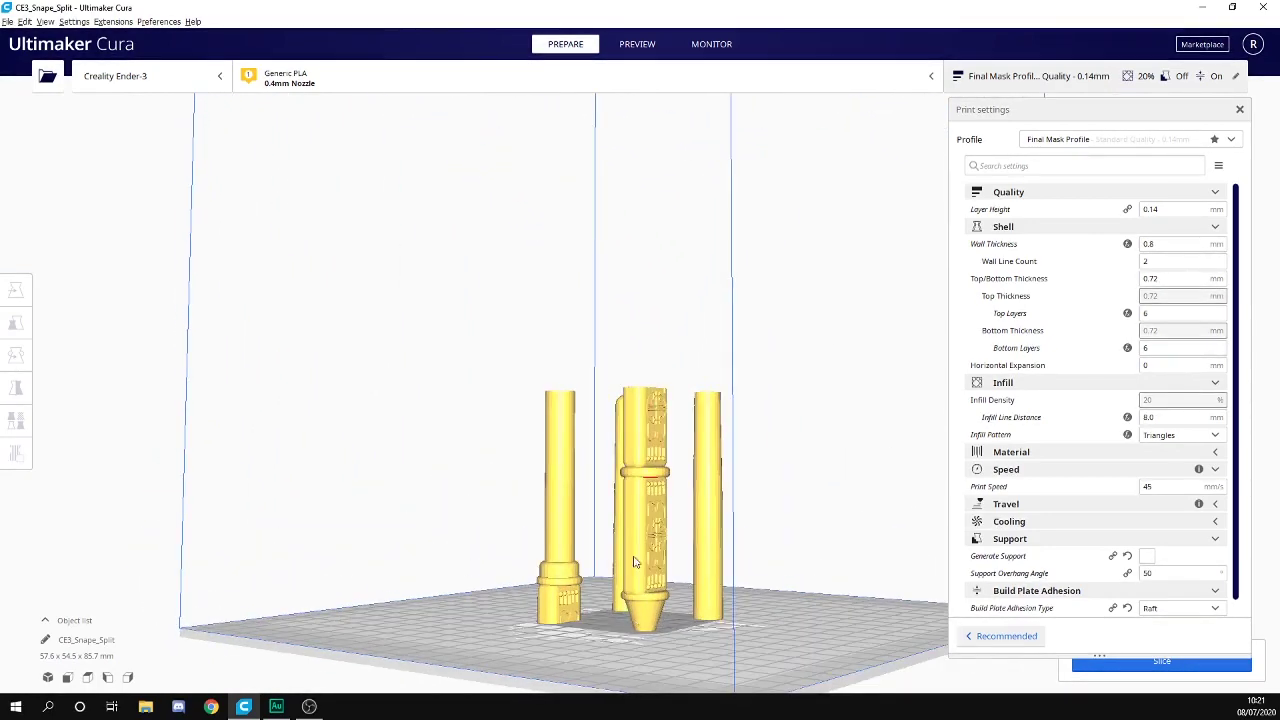
{"action": "right_click_drag", "start_coordinate": [814, 488], "coordinate": [502, 527]}
{"action": "right_click_drag", "start_coordinate": [840, 432], "coordinate": [811, 444]}
{"action": "right_click_drag", "start_coordinate": [815, 496], "coordinate": [848, 492]}
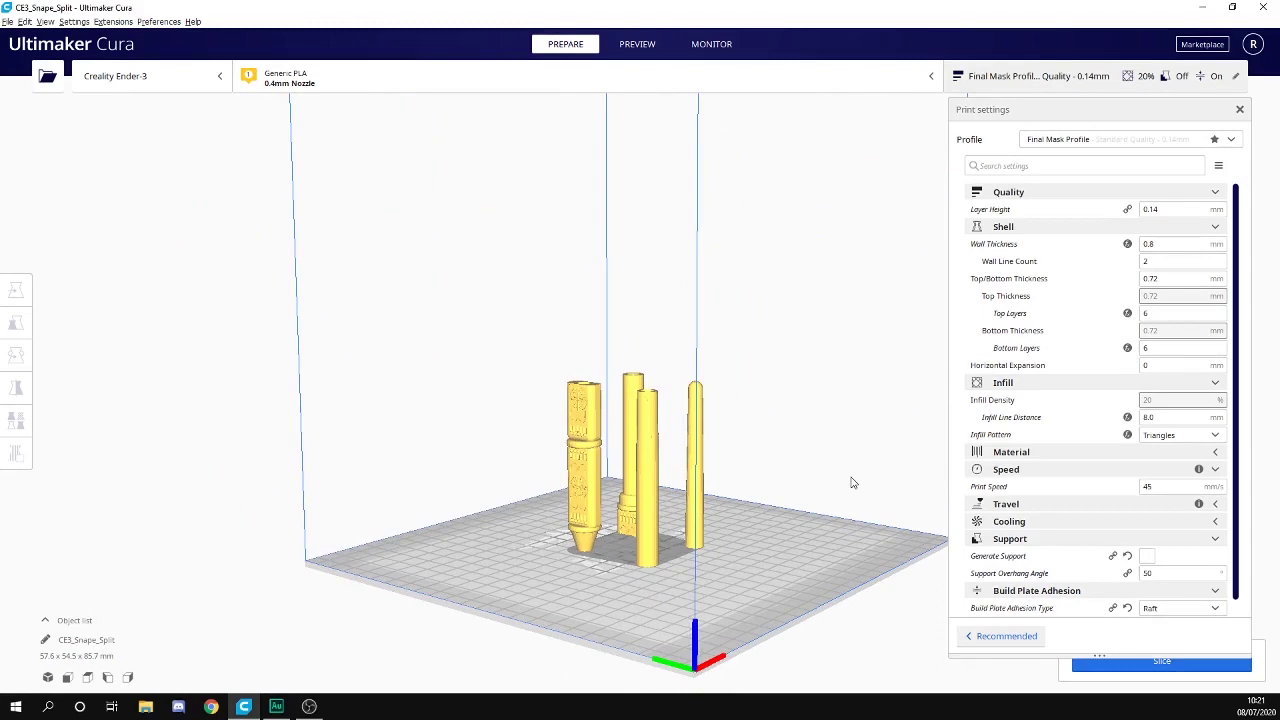
{"action": "right_click_drag", "start_coordinate": [798, 450], "coordinate": [826, 454]}
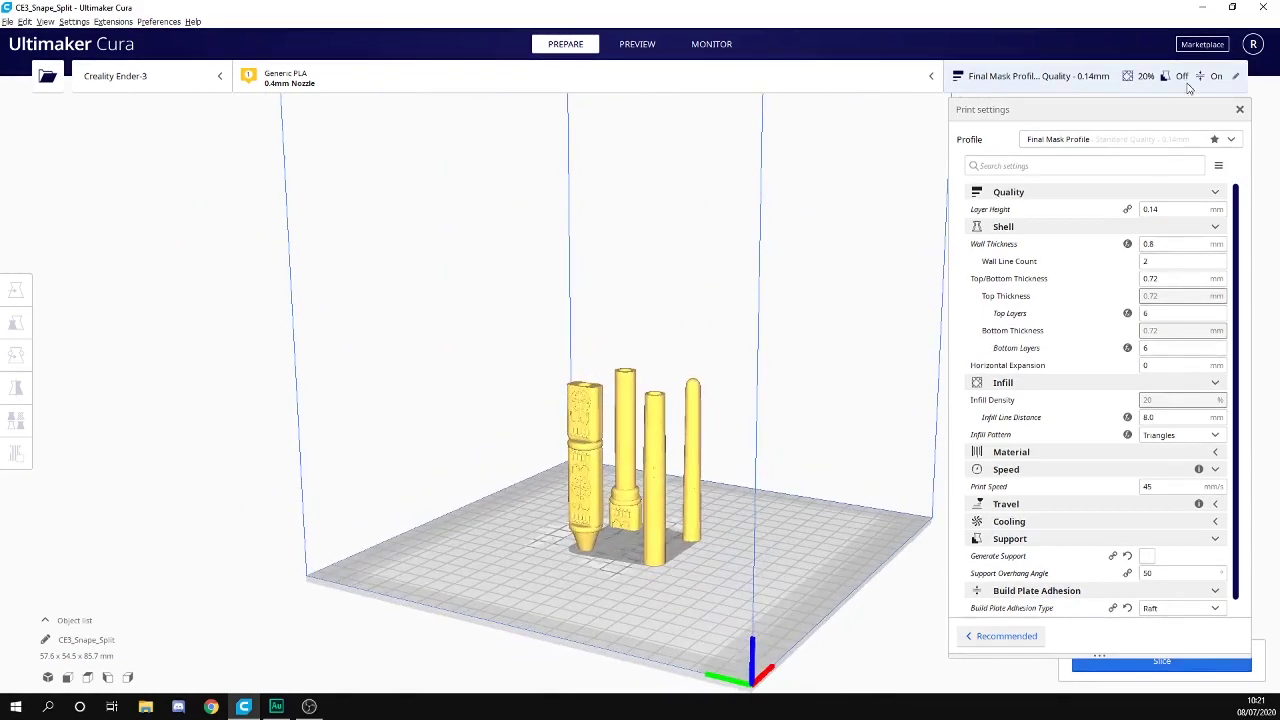
Install the Mesh Tools plugin from the Marketplace, accept its licence, and quit Cura
{"action": "left_click", "coordinate": [1201, 46]}
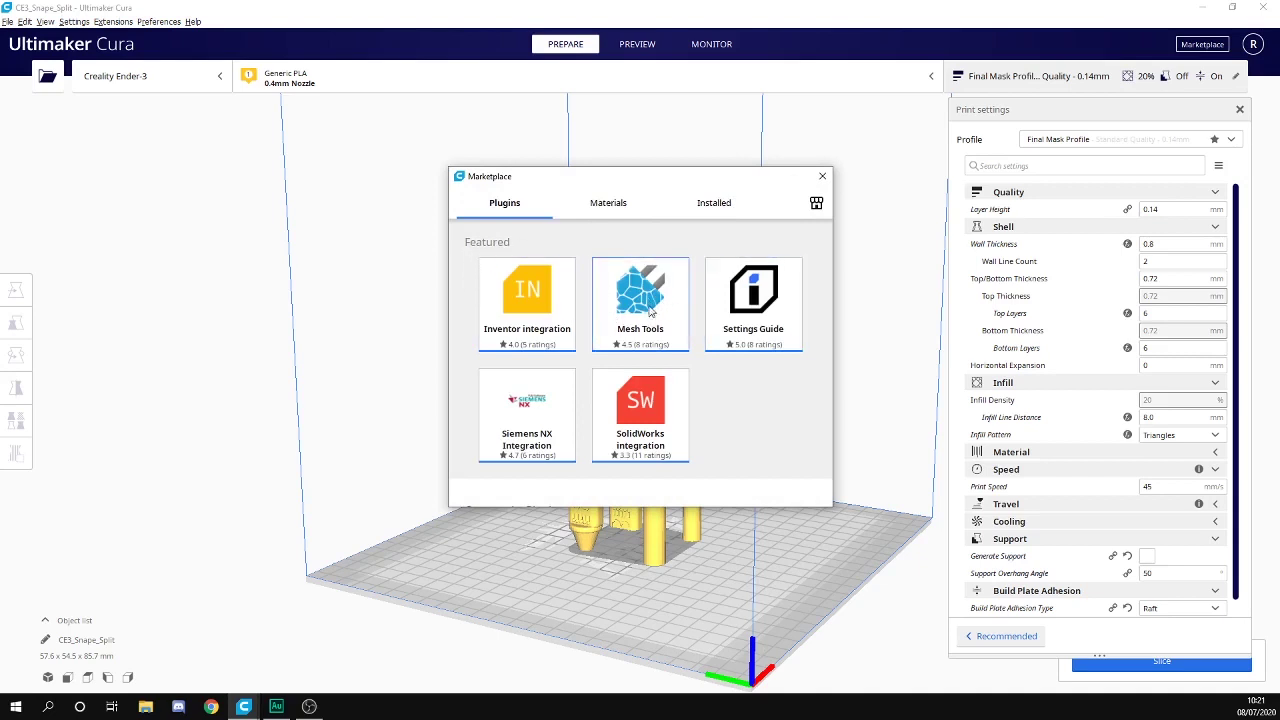
{"action": "left_click", "coordinate": [640, 311]}
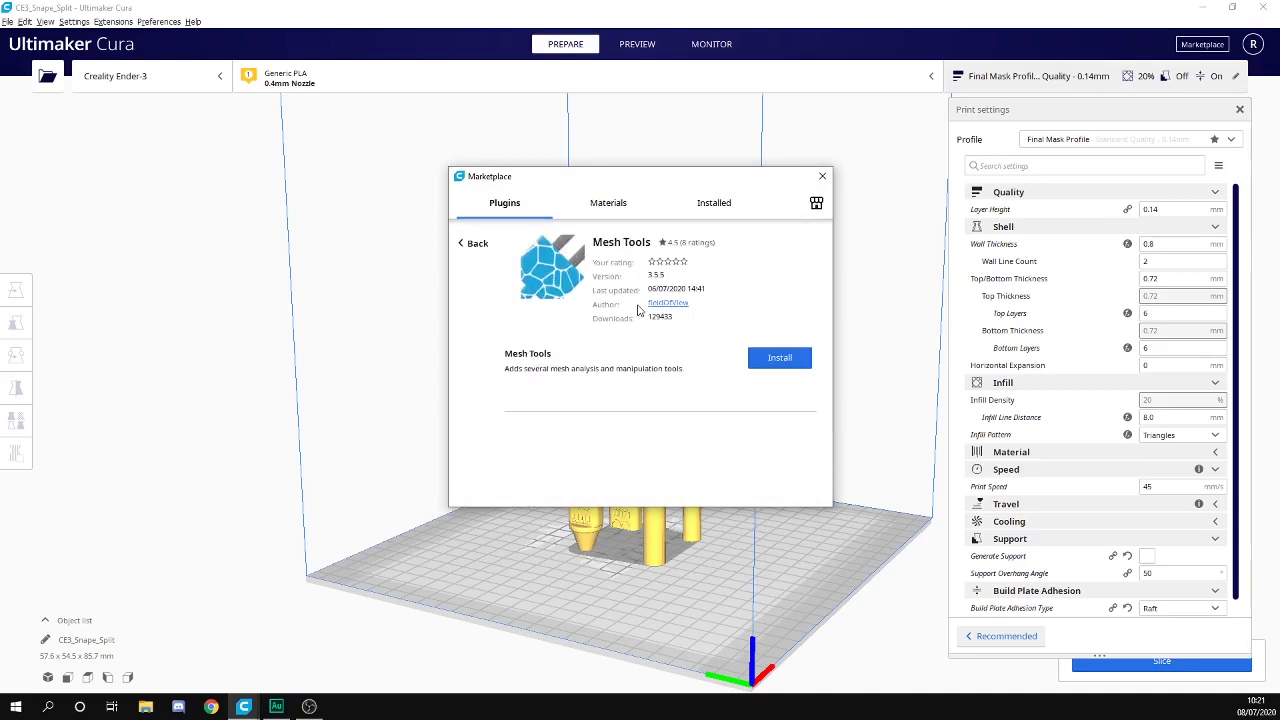
{"action": "left_click", "coordinate": [790, 360]}
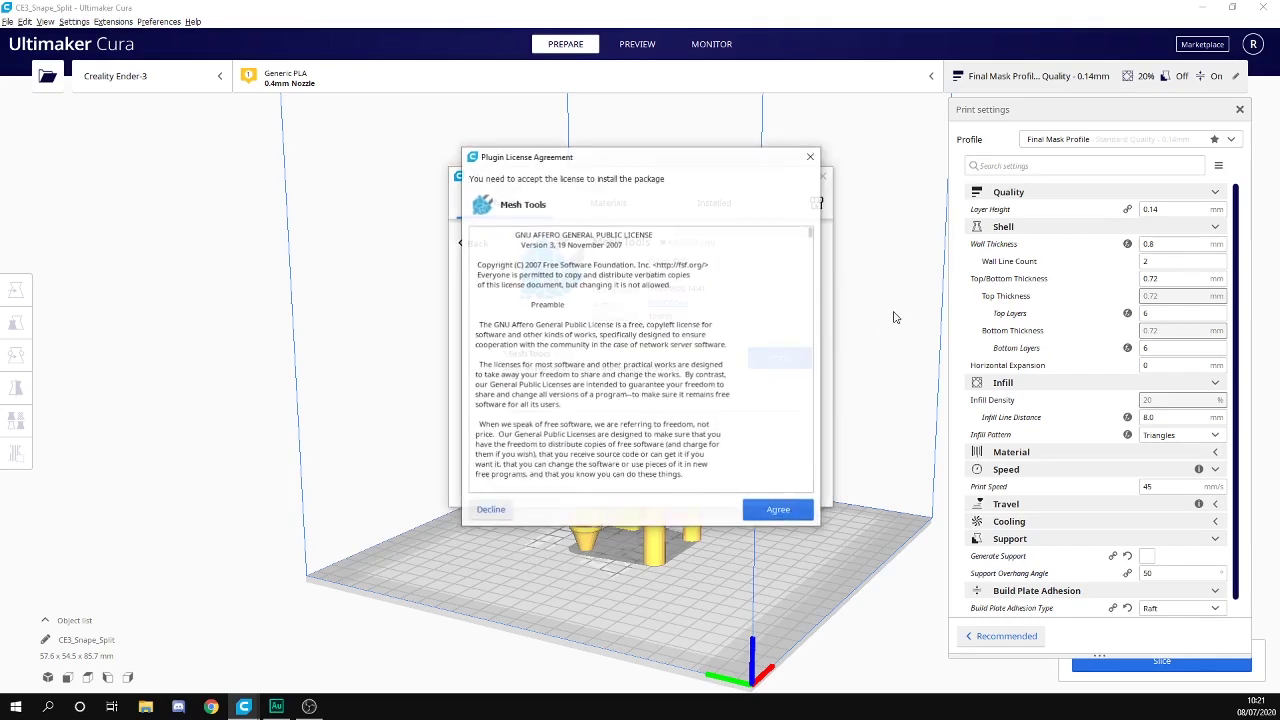
{"action": "left_click", "coordinate": [779, 512]}
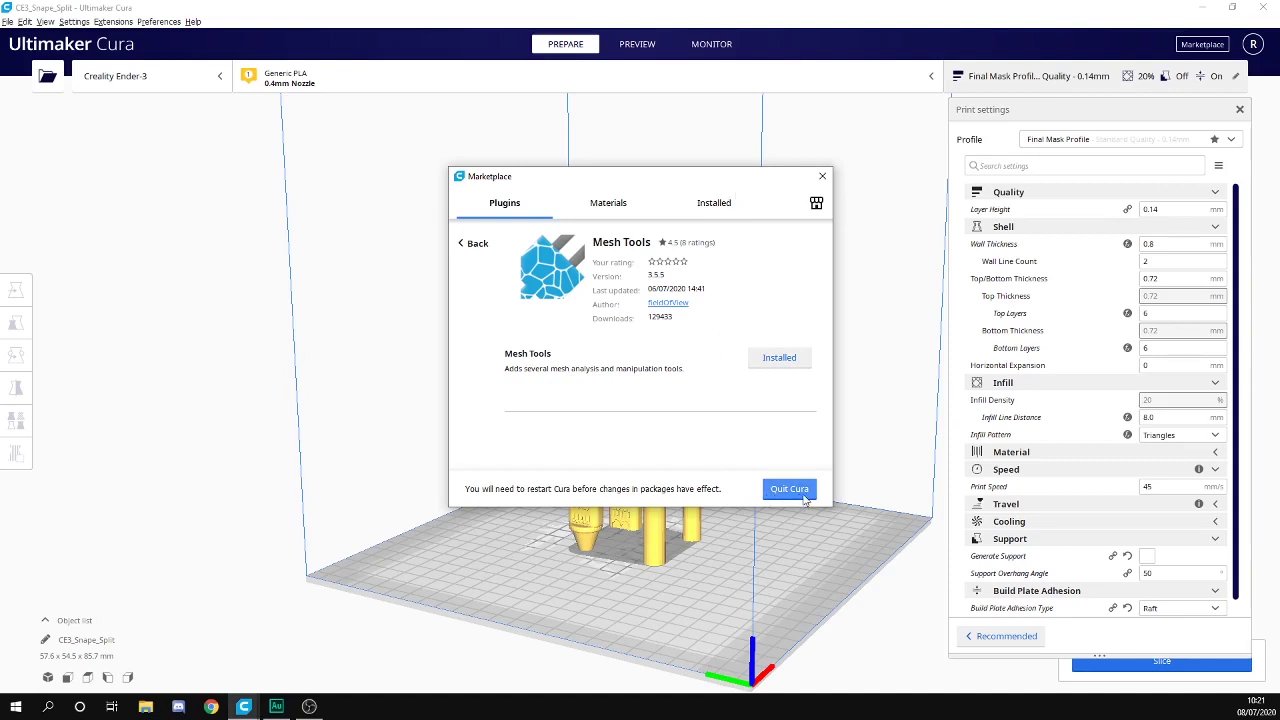
{"action": "left_click", "coordinate": [782, 489]}
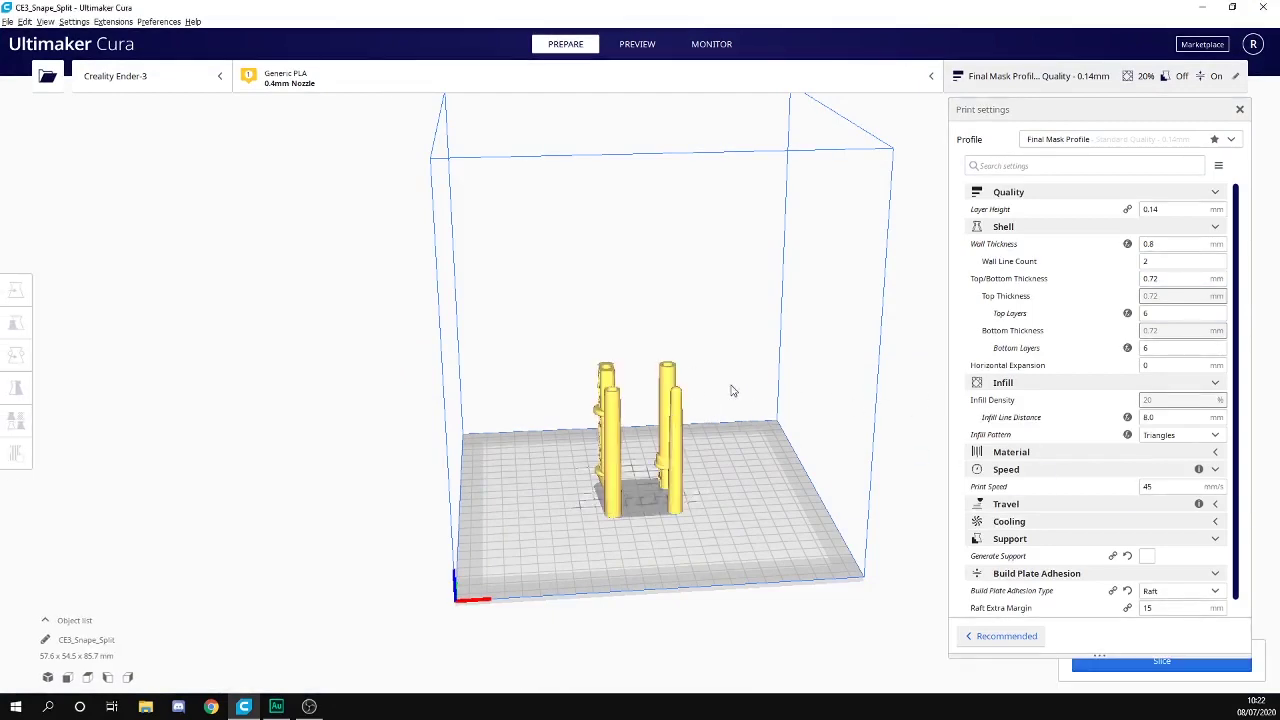
Apply Mesh Tools' 'Split model into parts' to the CE3_Snape_Split wand
{"action": "right_click_drag", "start_coordinate": [690, 380], "coordinate": [707, 407]}
{"action": "left_click", "coordinate": [596, 446]}
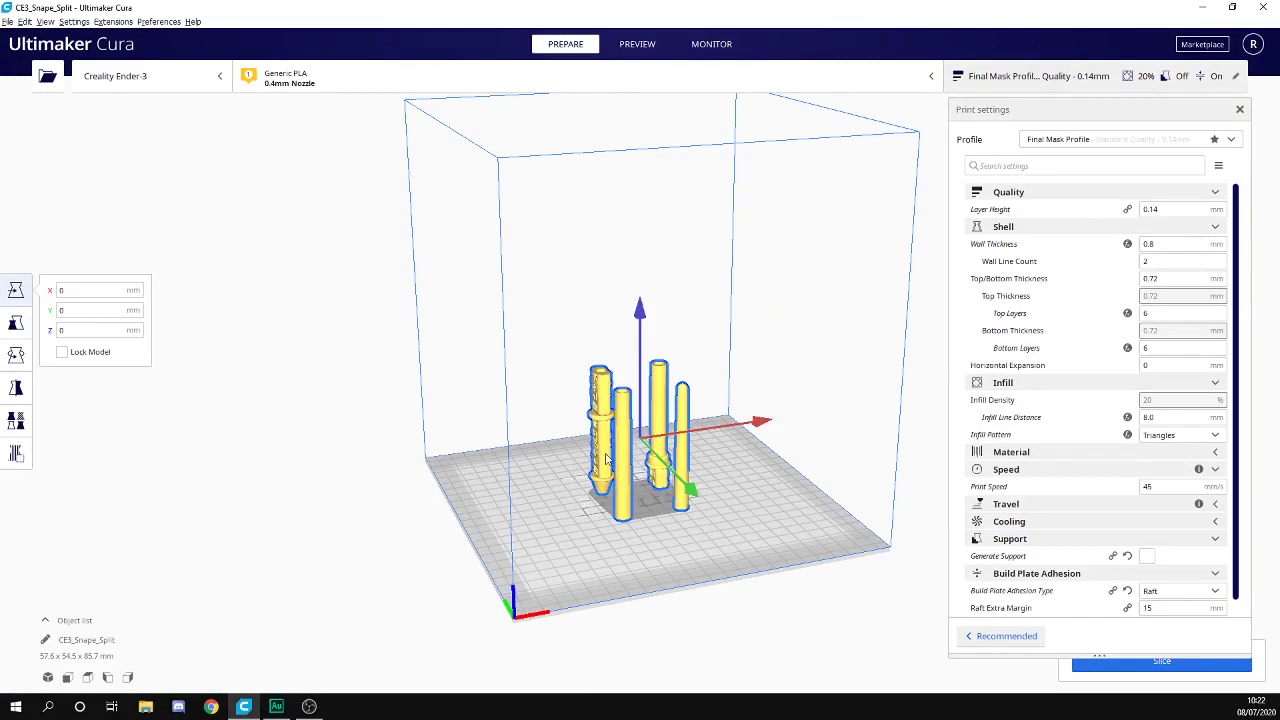
{"action": "left_click", "coordinate": [528, 505]}
{"action": "right_click_drag", "start_coordinate": [595, 525], "coordinate": [734, 494]}
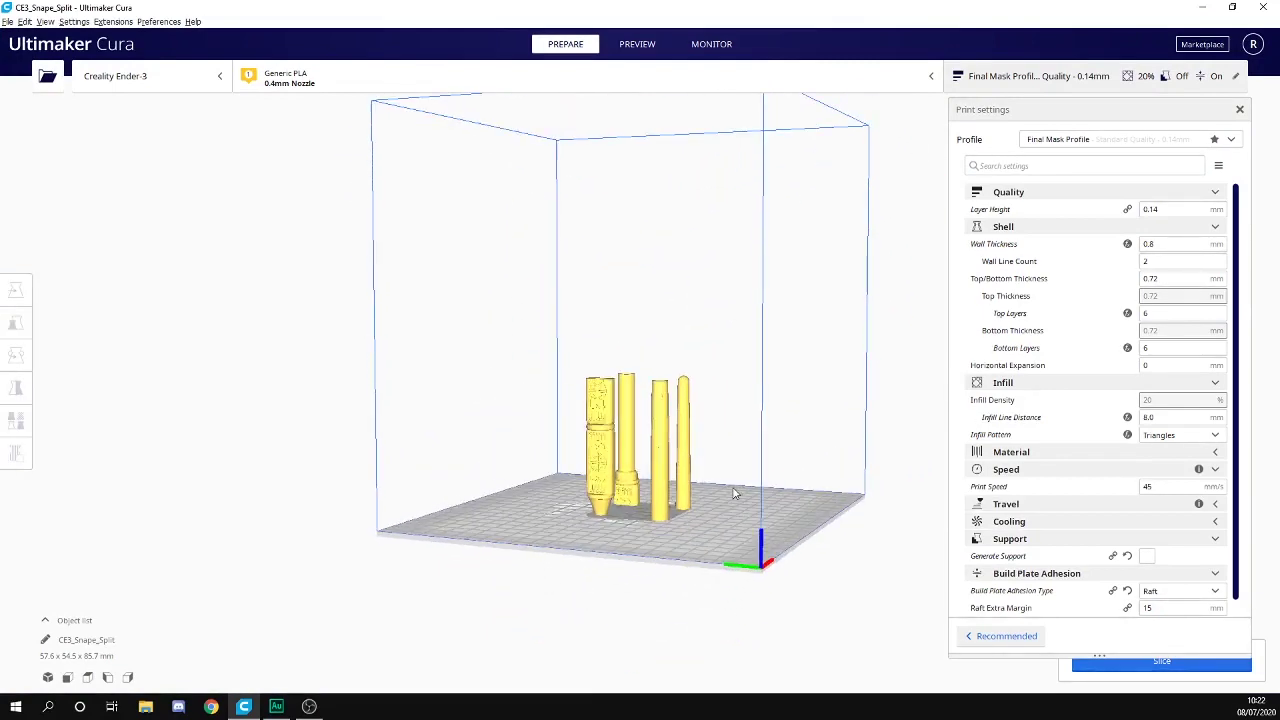
{"action": "right_click", "coordinate": [598, 468]}
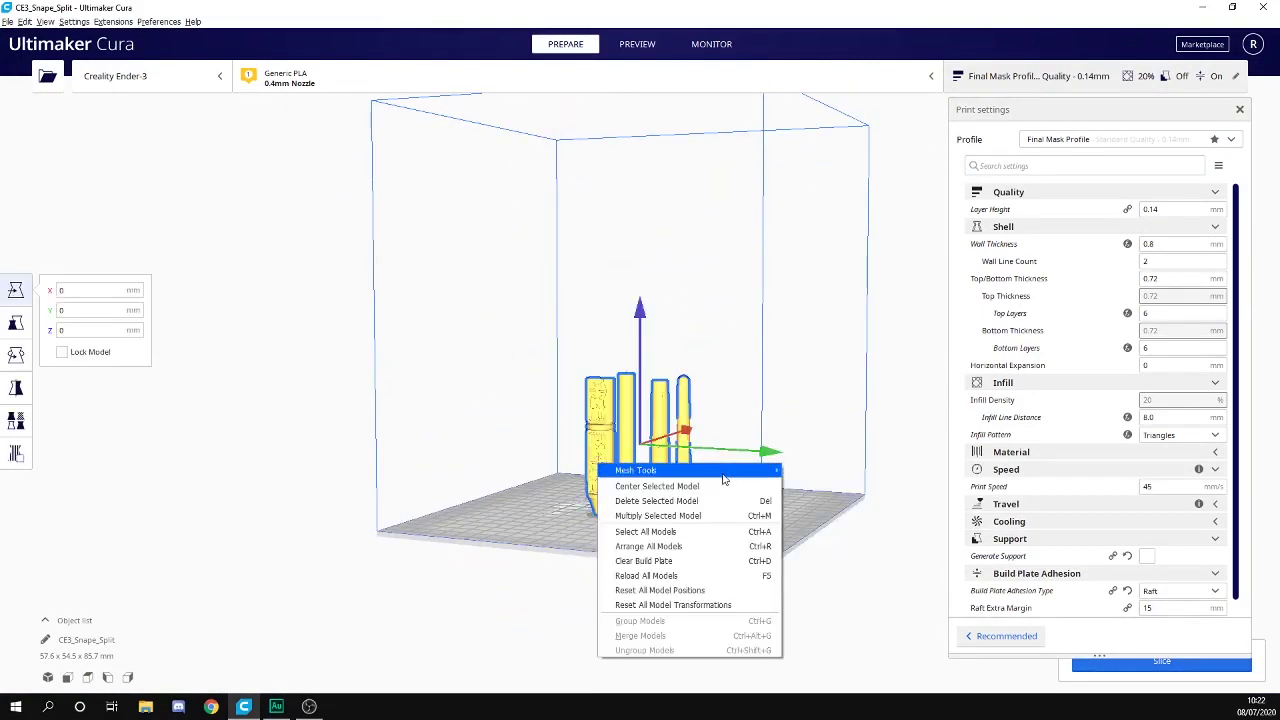
{"action": "mouse_move", "coordinate": [725, 477]}
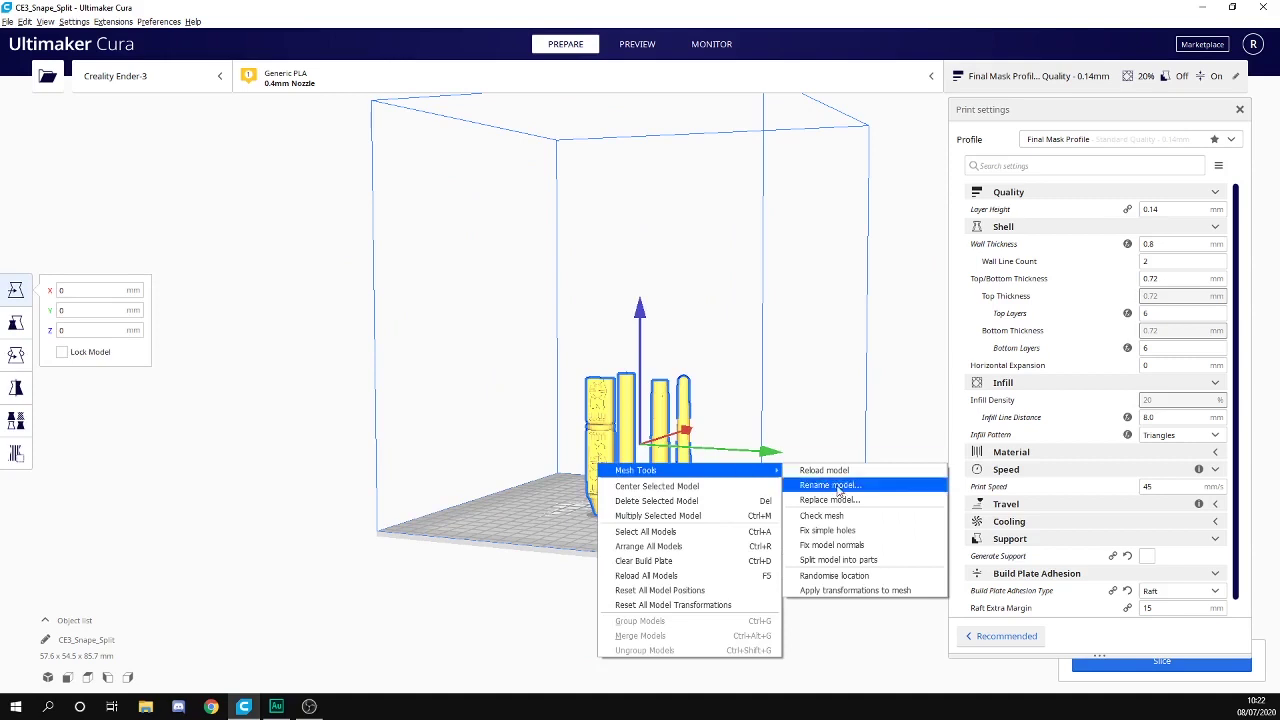
{"action": "left_click", "coordinate": [902, 566]}
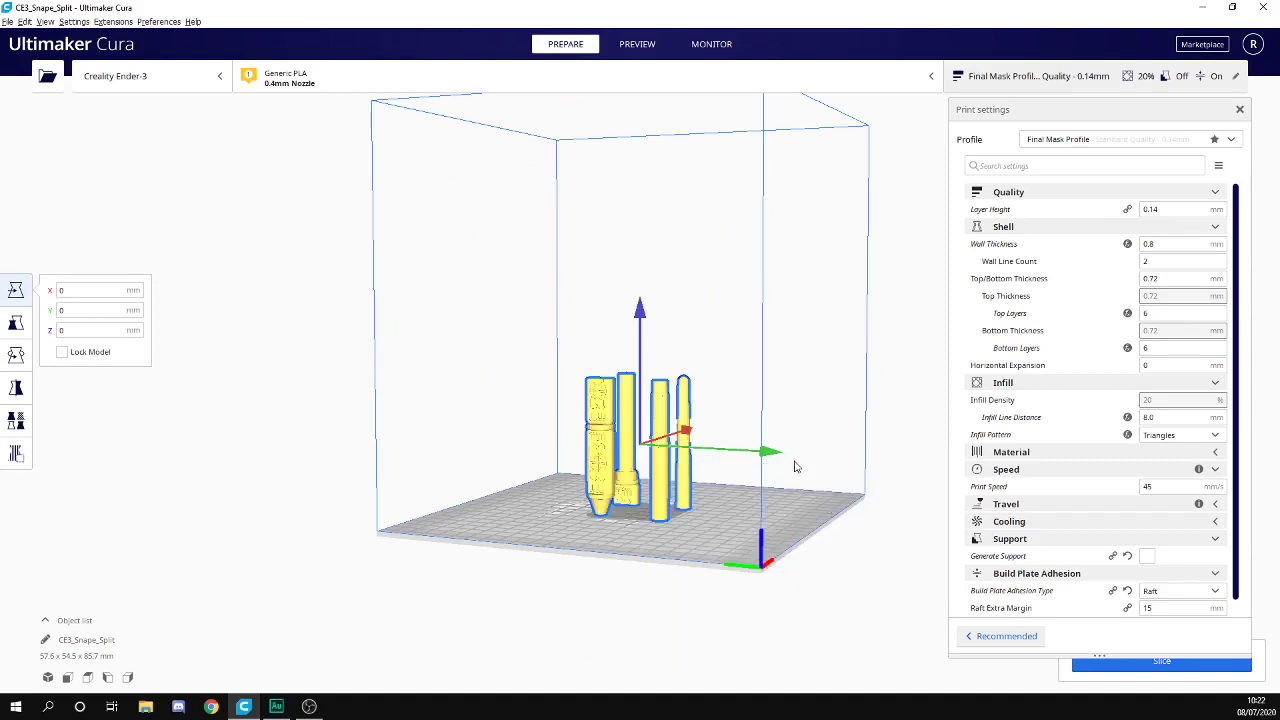
Spread the parts apart: left piece further left, centre piece right along X after undoing a stray move
{"action": "left_click", "coordinate": [619, 466]}
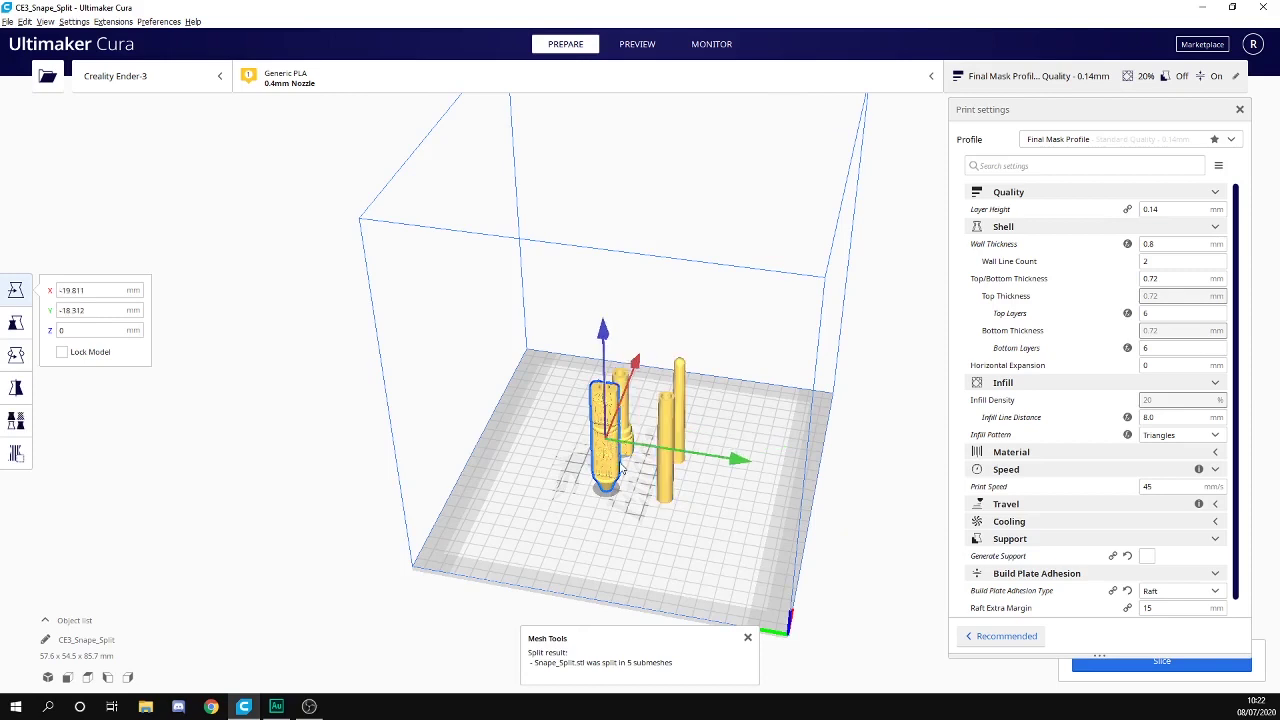
{"action": "left_click_drag", "start_coordinate": [622, 470], "coordinate": [567, 480]}
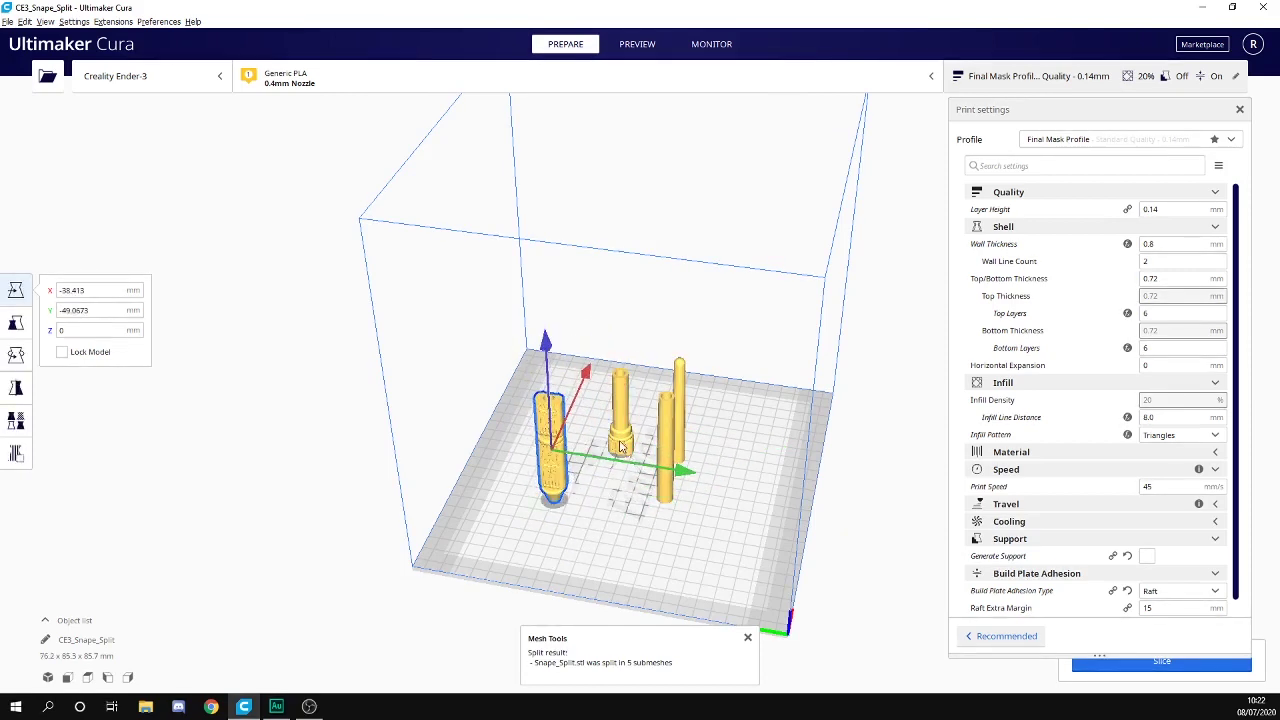
{"action": "left_click", "coordinate": [620, 447]}
{"action": "left_click", "coordinate": [620, 448], "text": "ctrl"}
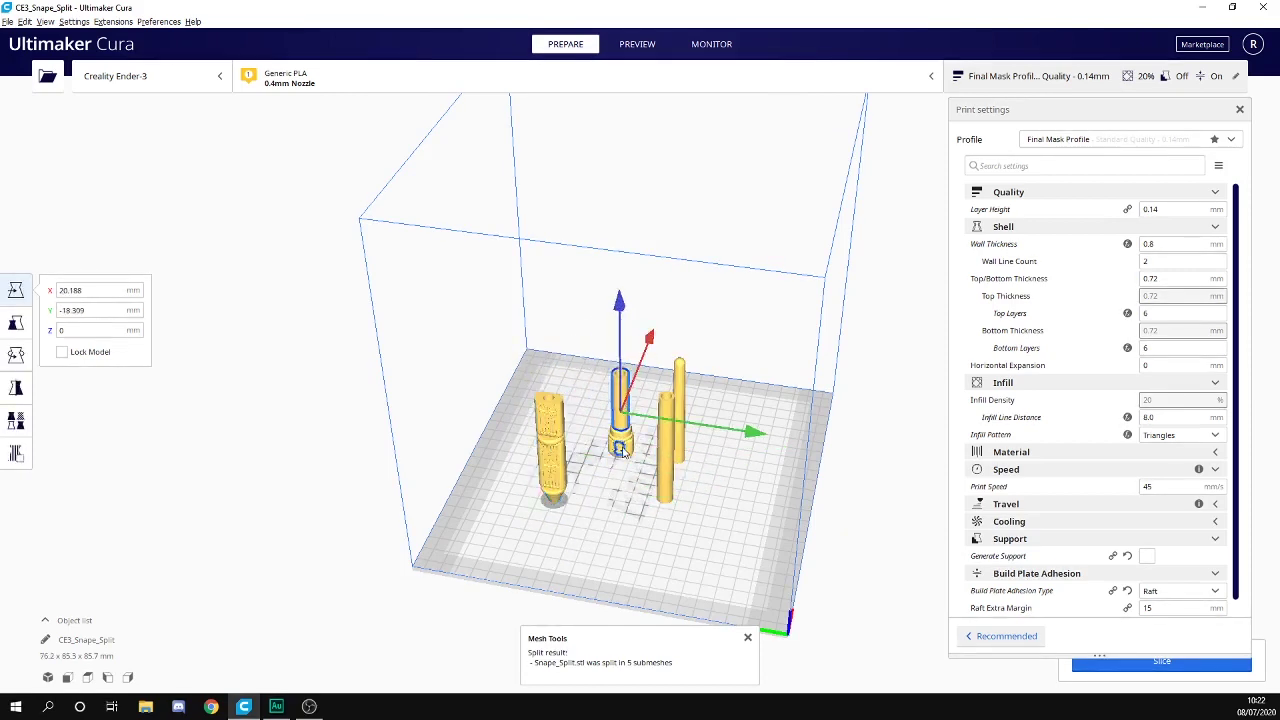
{"action": "left_click_drag", "start_coordinate": [744, 452], "coordinate": [695, 452]}
{"action": "key", "text": "ctrl+z"}
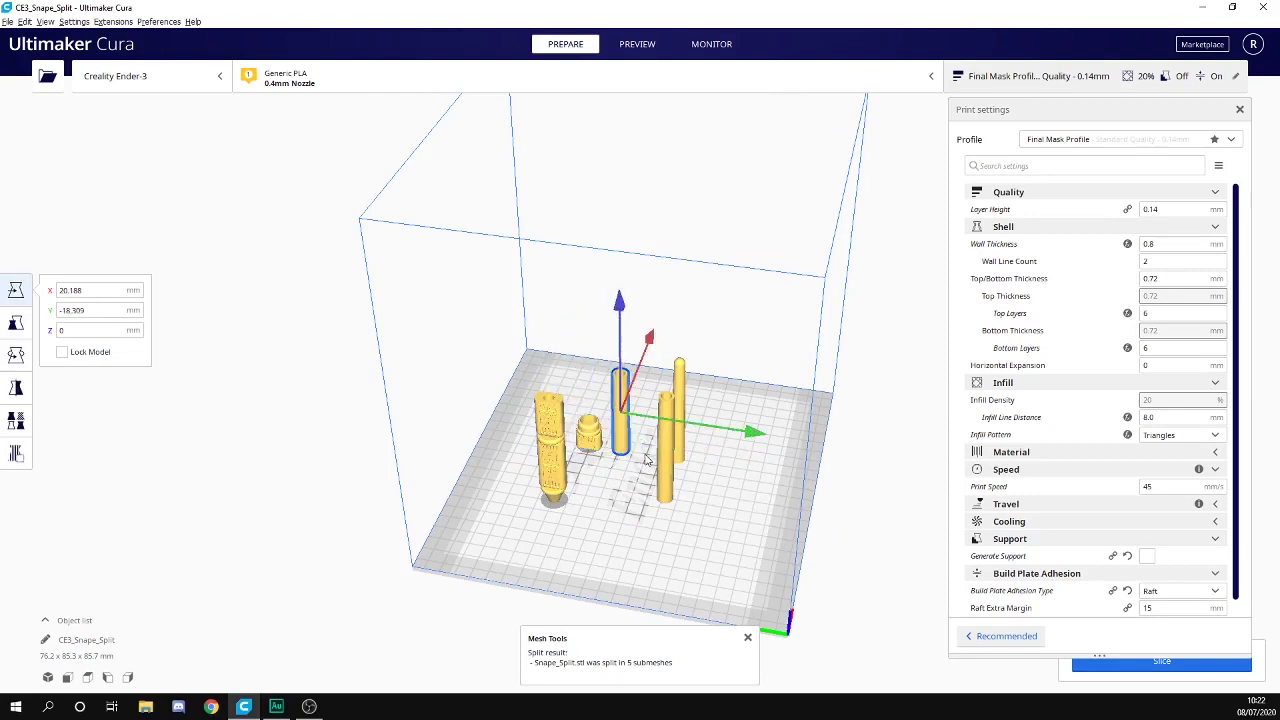
{"action": "left_click_drag", "start_coordinate": [650, 342], "coordinate": [680, 432]}
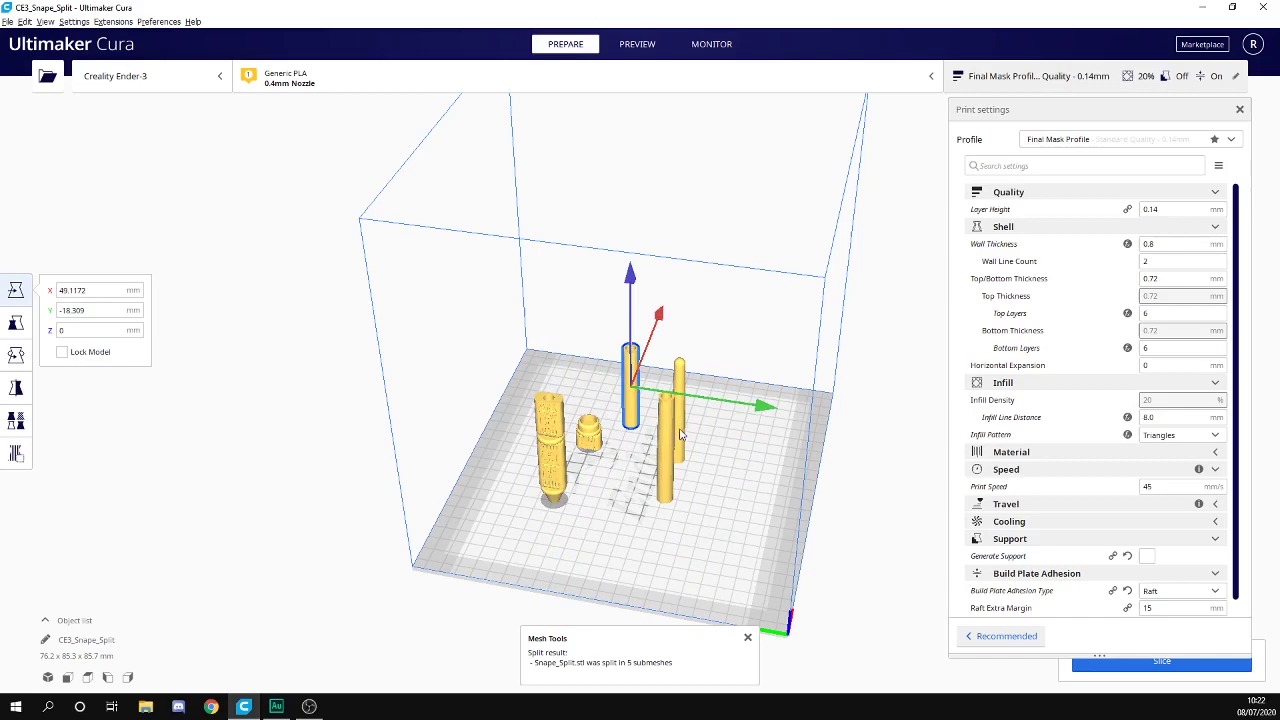
{"action": "left_click", "coordinate": [668, 460]}
{"action": "left_click", "coordinate": [814, 484]}
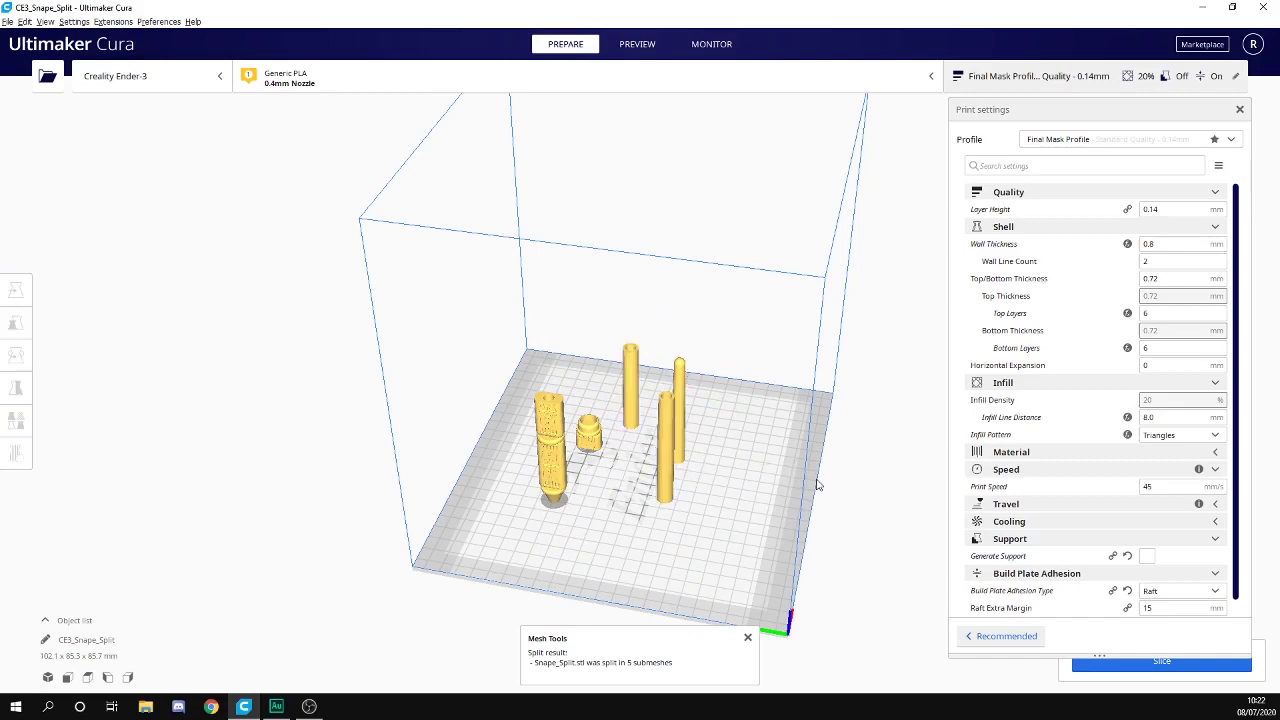
{"action": "right_click_drag", "start_coordinate": [752, 548], "coordinate": [813, 512]}
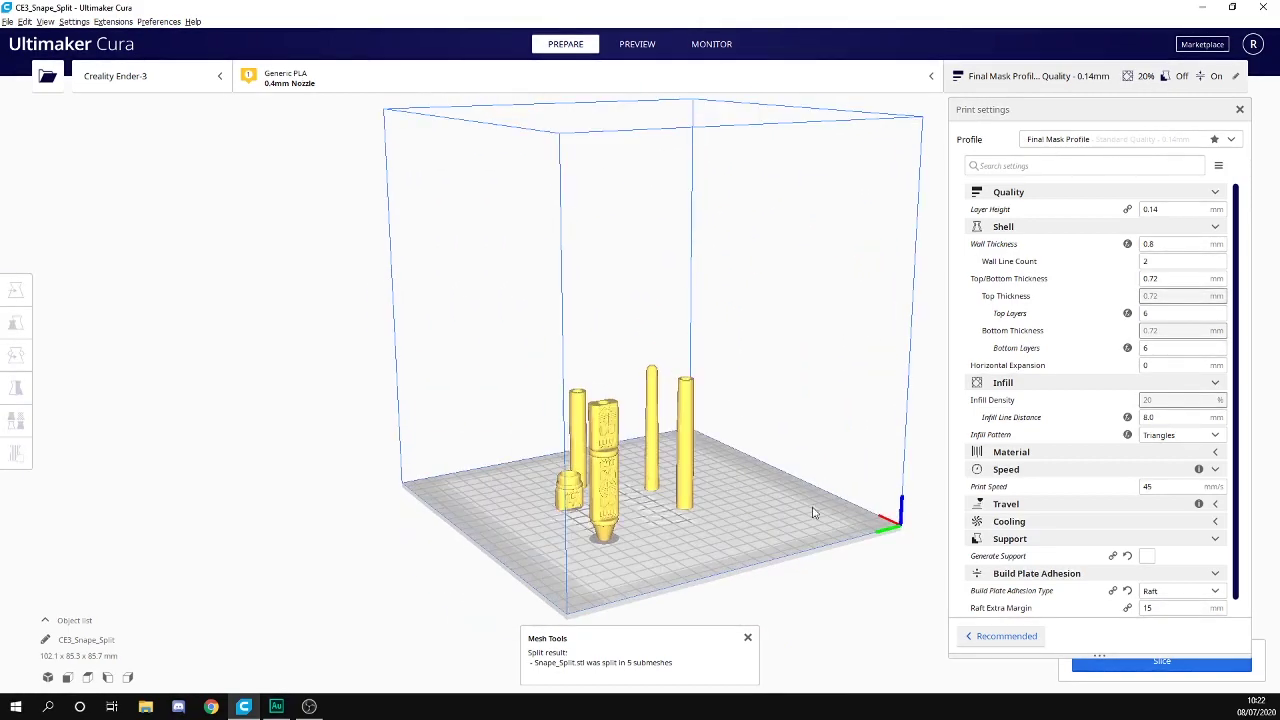
Rotate the decorated handle part so it stands upright on the plate
{"action": "left_click", "coordinate": [606, 462]}
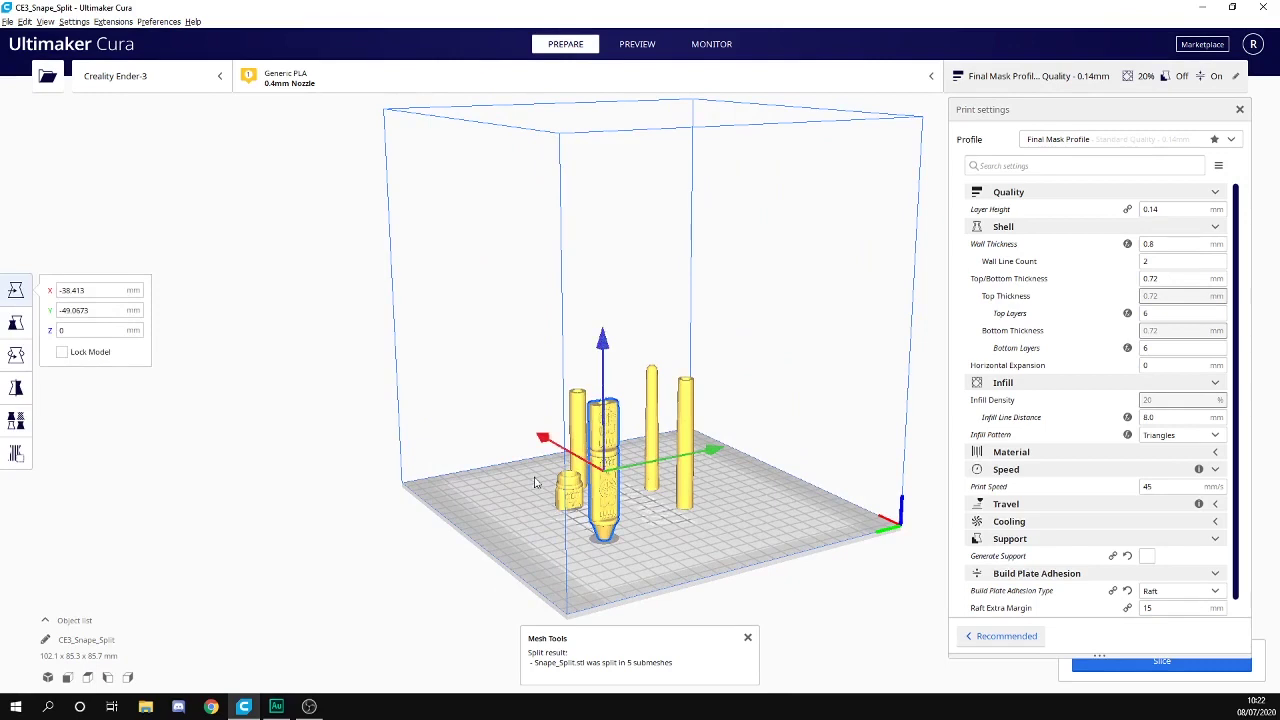
{"action": "left_click", "coordinate": [16, 356]}
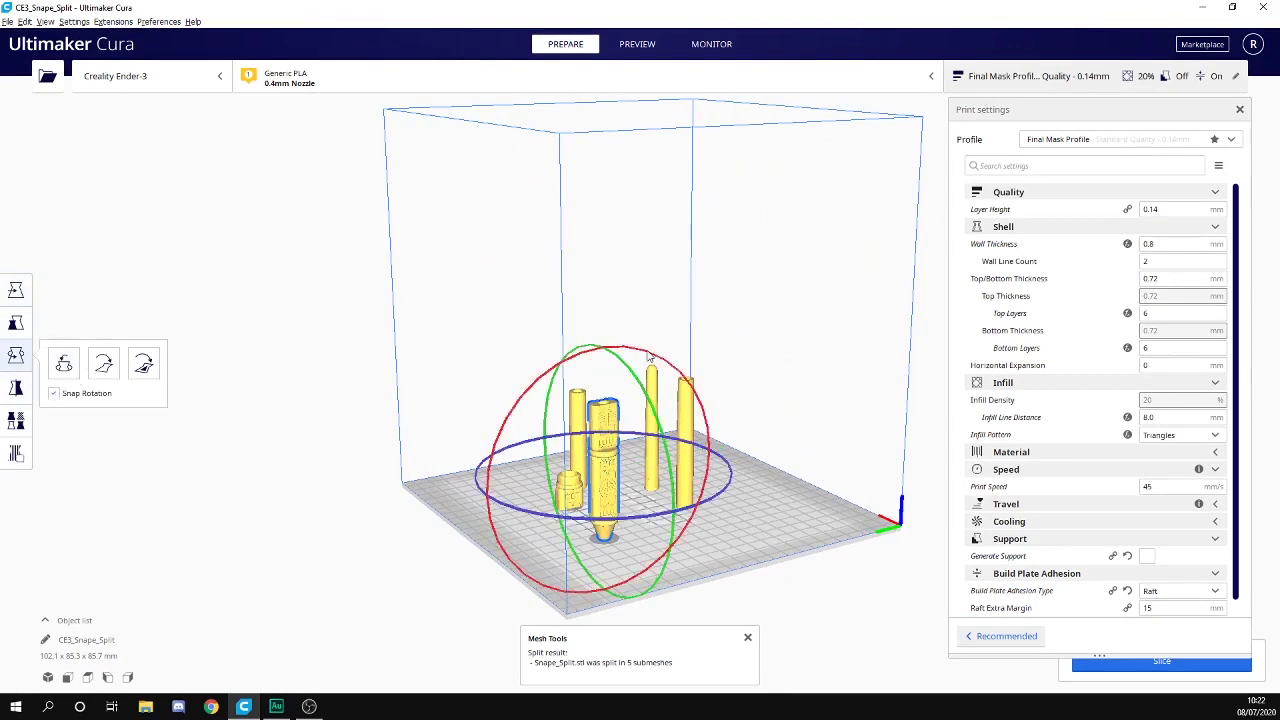
{"action": "left_click_drag", "start_coordinate": [648, 356], "coordinate": [550, 390]}
{"action": "left_click", "coordinate": [830, 505]}
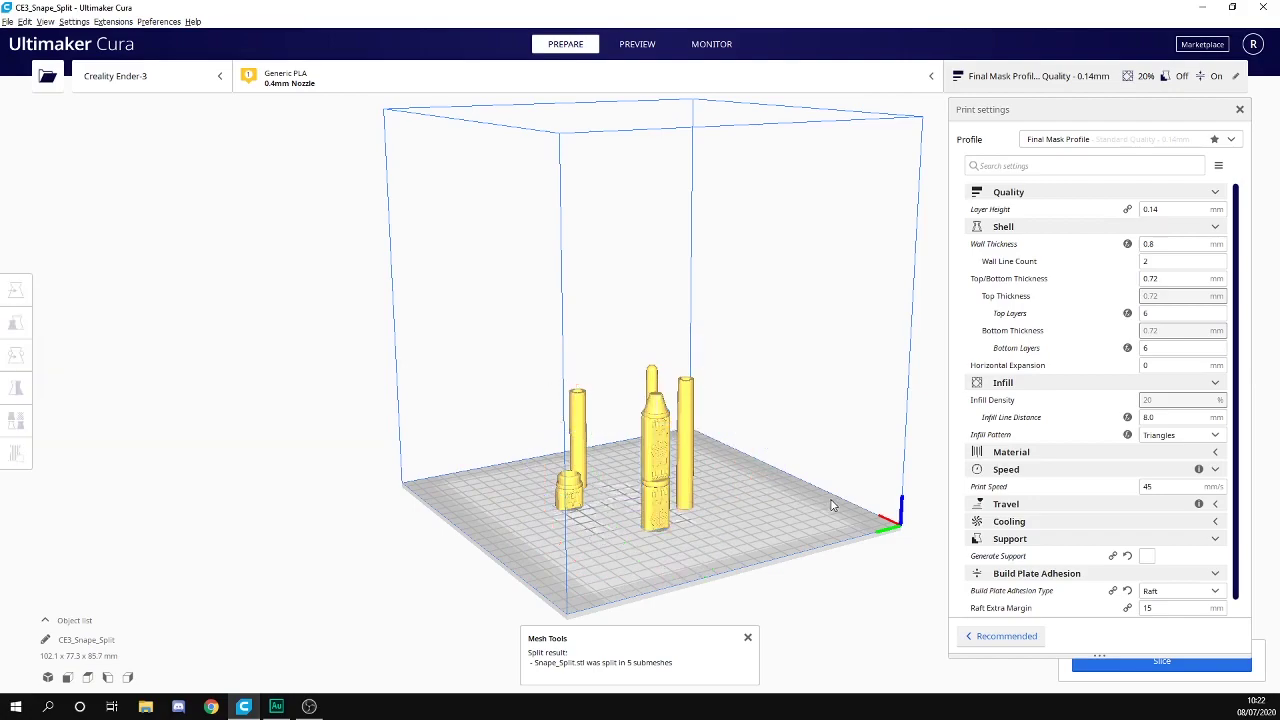
{"action": "mouse_move", "coordinate": [830, 505]}
{"action": "right_mouse_down"}
{"action": "mouse_move", "coordinate": [710, 510]}
{"action": "mouse_move", "coordinate": [751, 514]}
{"action": "mouse_move", "coordinate": [828, 473]}
{"action": "mouse_move", "coordinate": [823, 529]}
{"action": "right_mouse_up"}
{"action": "right_click_drag", "start_coordinate": [575, 552], "coordinate": [728, 511]}
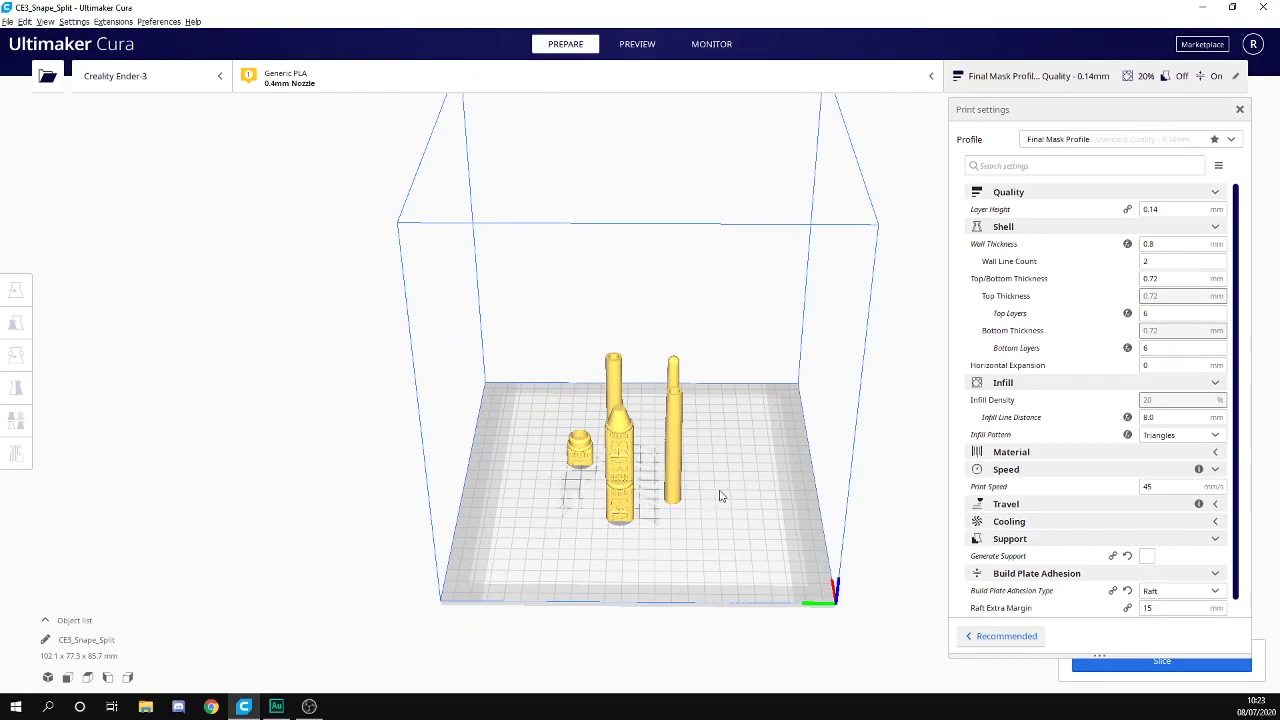
{"action": "left_click", "coordinate": [627, 481]}
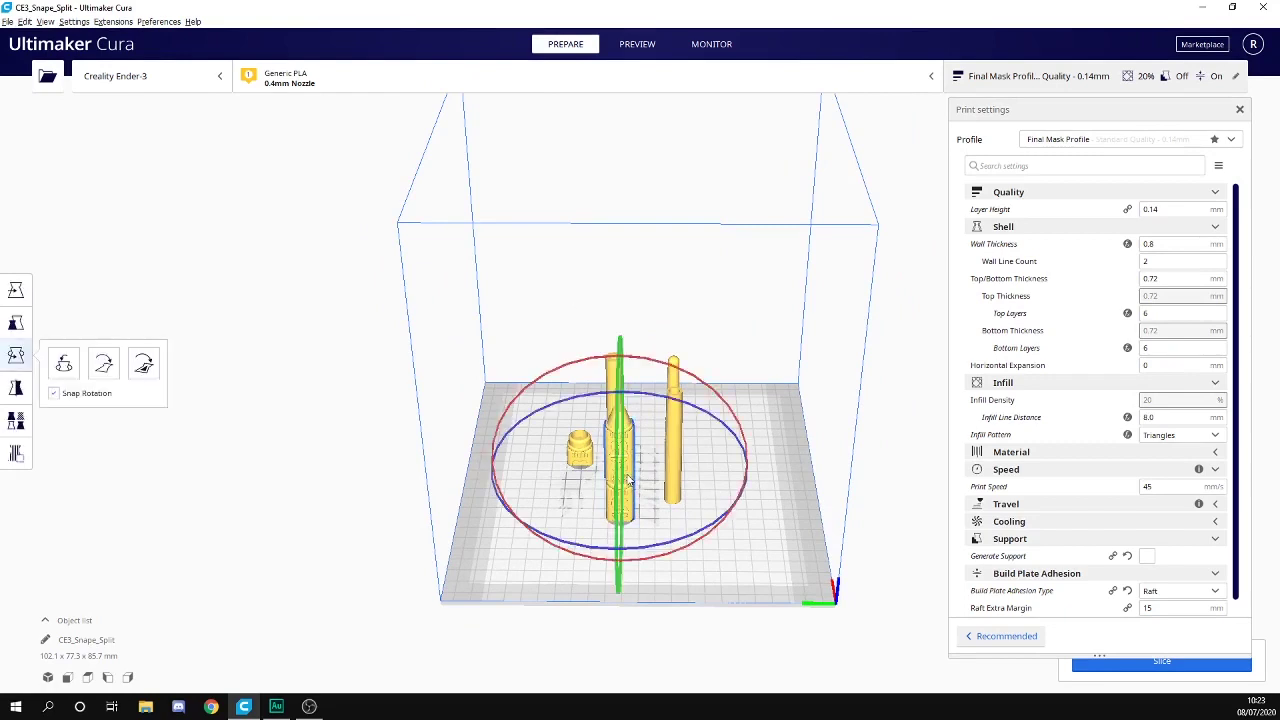
{"action": "left_click", "coordinate": [700, 457]}
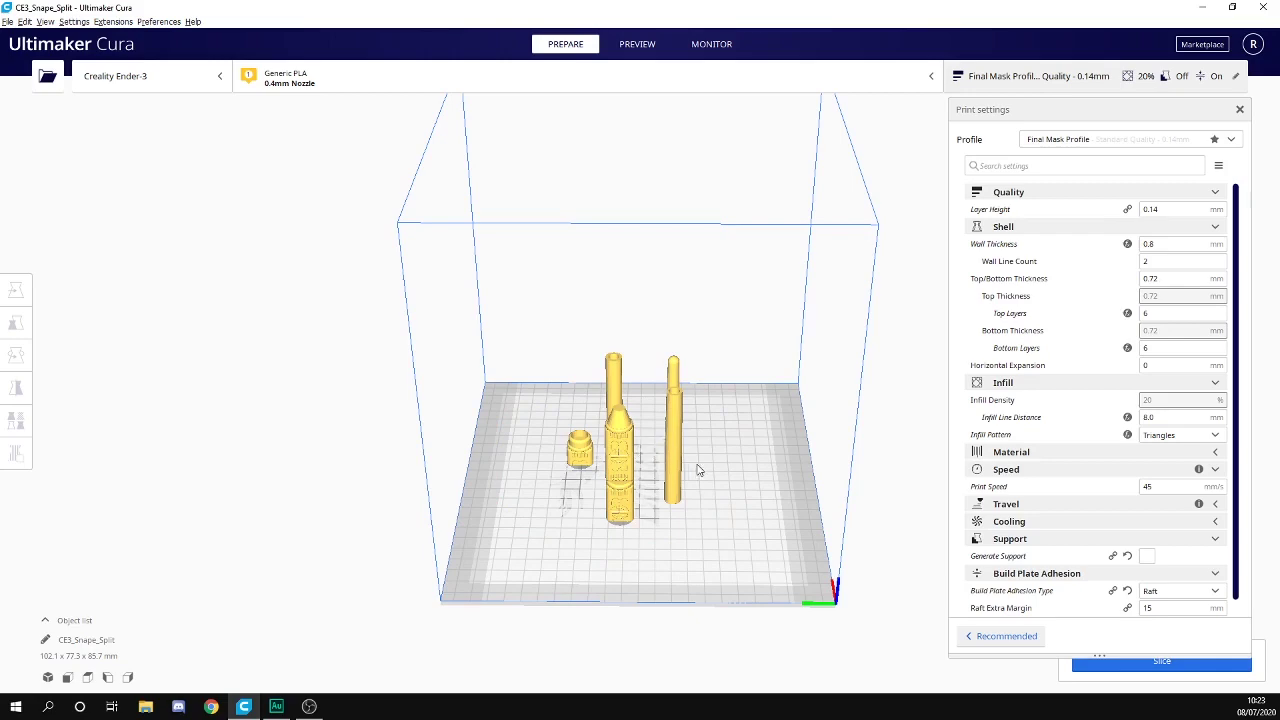
{"action": "right_click_drag", "start_coordinate": [720, 468], "coordinate": [676, 444]}
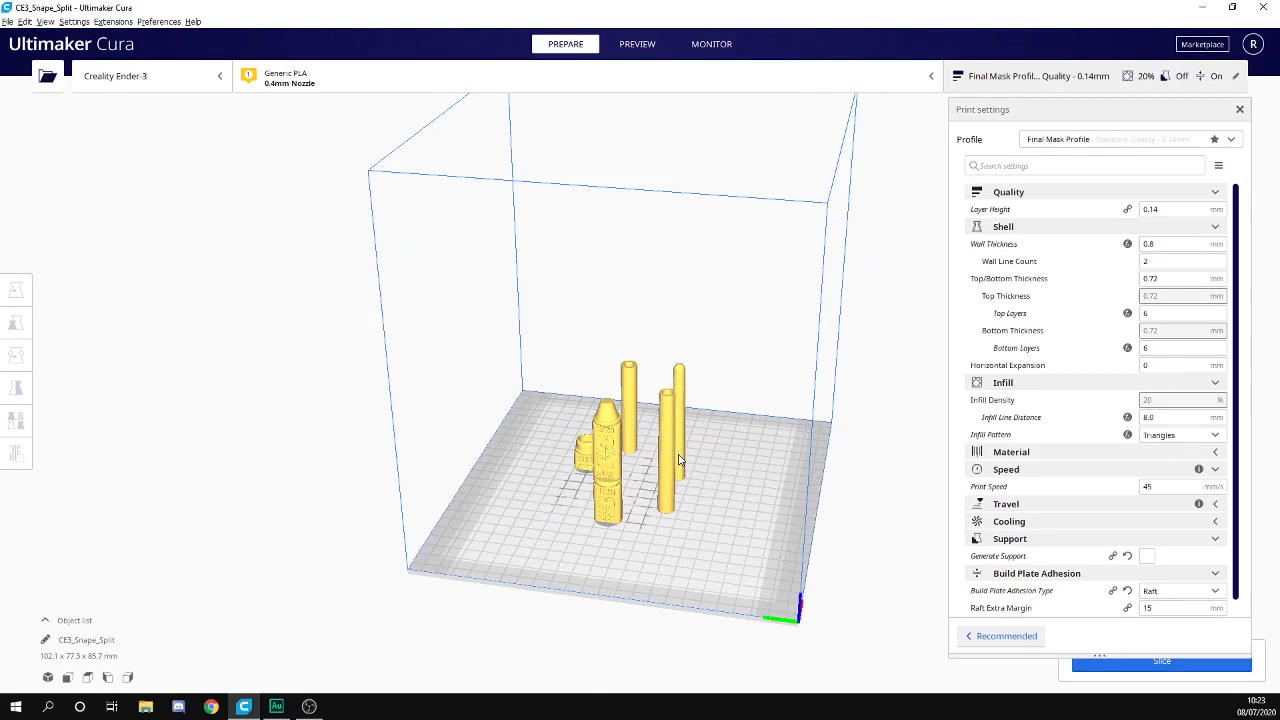
Delete the front tall, thin back, remaining tall cylinder and small side parts
{"action": "left_click", "coordinate": [672, 443]}
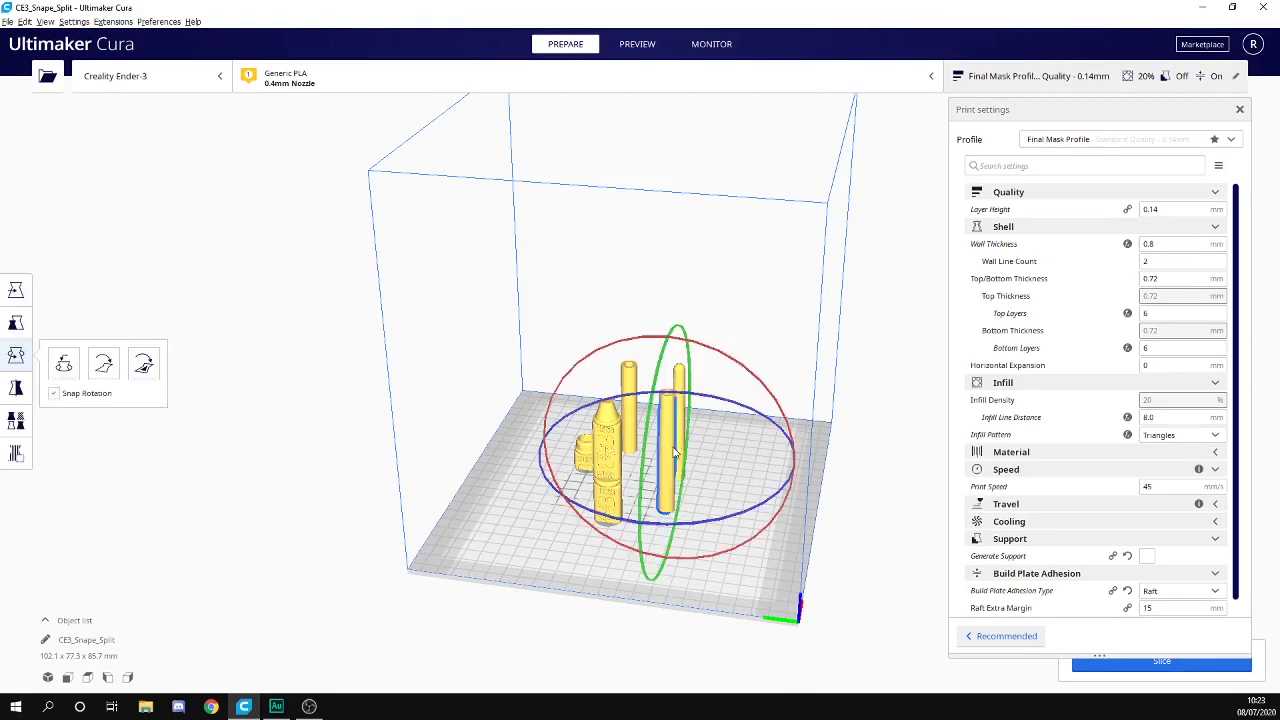
{"action": "key", "text": "Delete"}
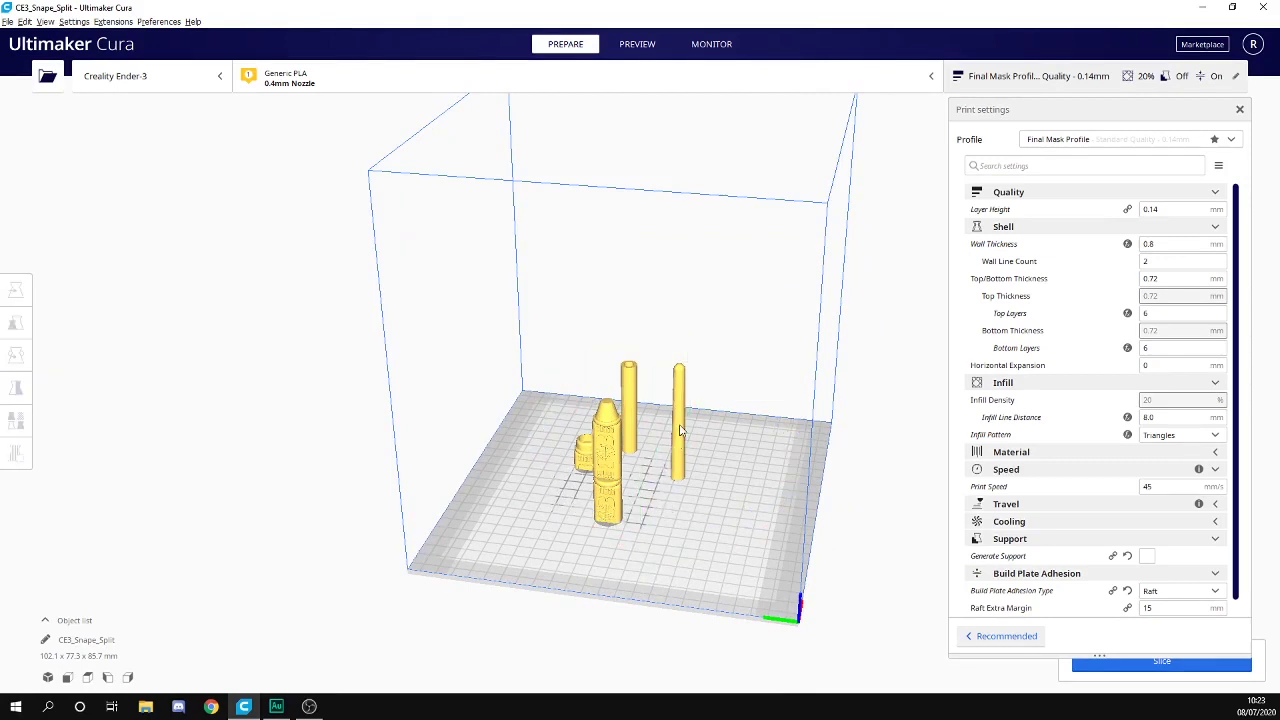
{"action": "left_click", "coordinate": [681, 430]}
{"action": "key", "text": "Delete"}
{"action": "left_click", "coordinate": [634, 413]}
{"action": "key", "text": "Delete"}
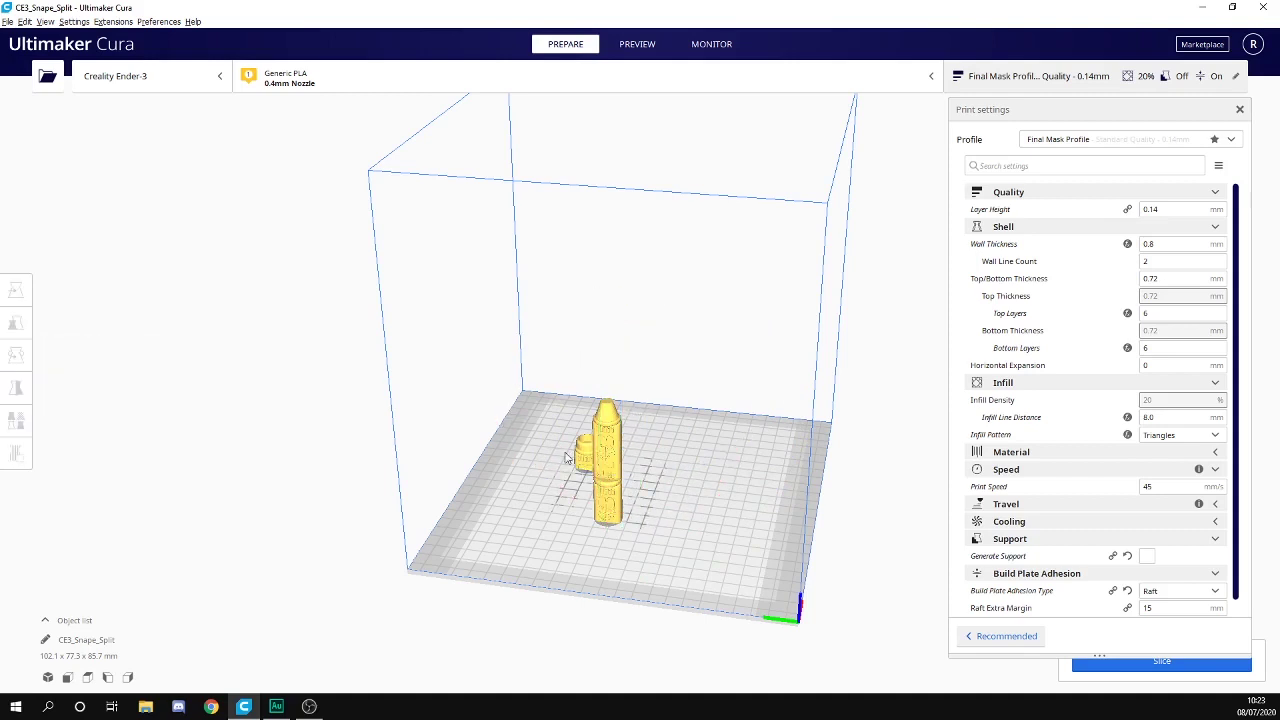
{"action": "left_click", "coordinate": [576, 464]}
{"action": "key", "text": "Delete"}
Orbit around the lone upright wand piece to inspect it on the build plate
{"action": "right_click_drag", "start_coordinate": [700, 477], "coordinate": [636, 428]}
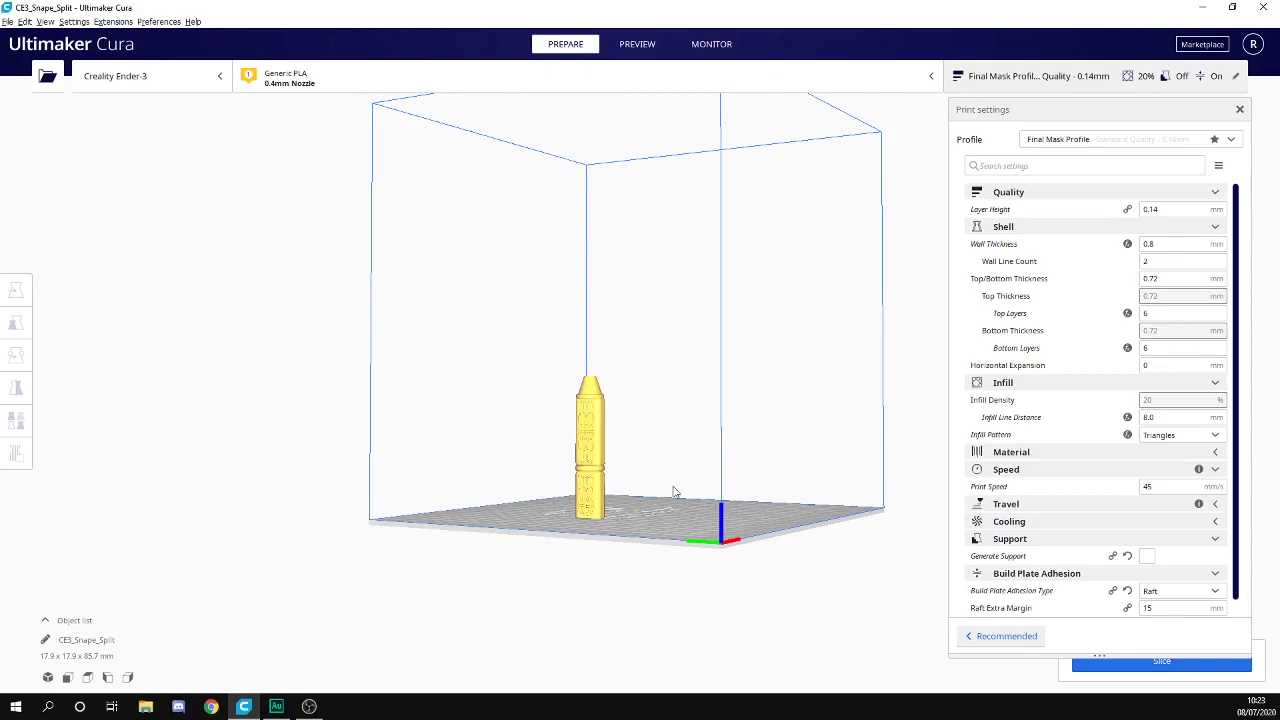
{"action": "right_click_drag", "start_coordinate": [674, 492], "coordinate": [748, 532]}
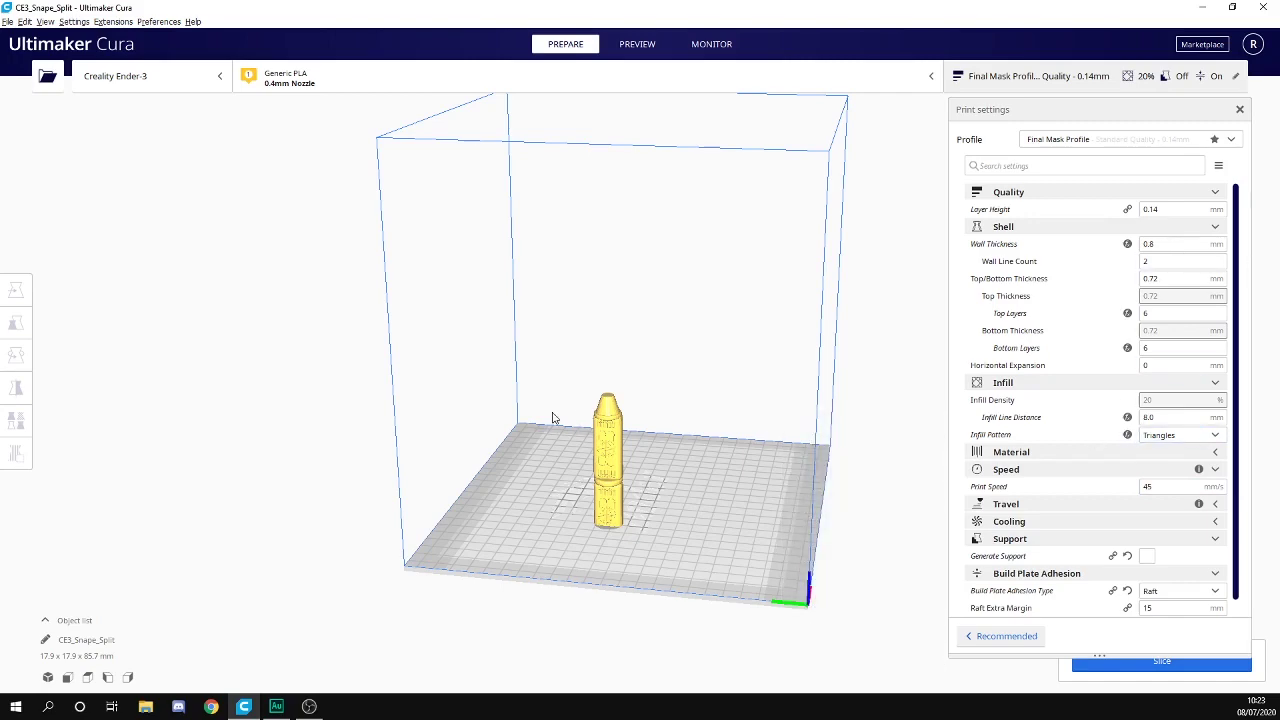
{"action": "left_click", "coordinate": [610, 455]}
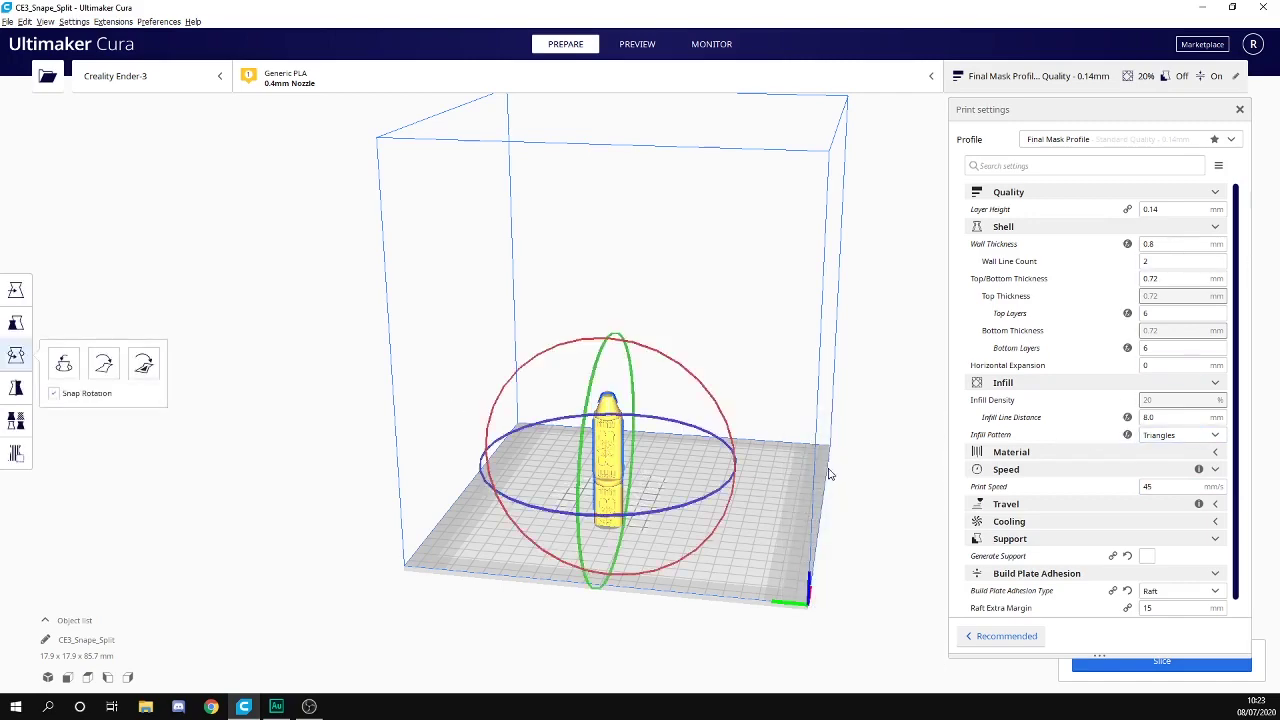
{"action": "right_click_drag", "start_coordinate": [853, 456], "coordinate": [667, 475]}
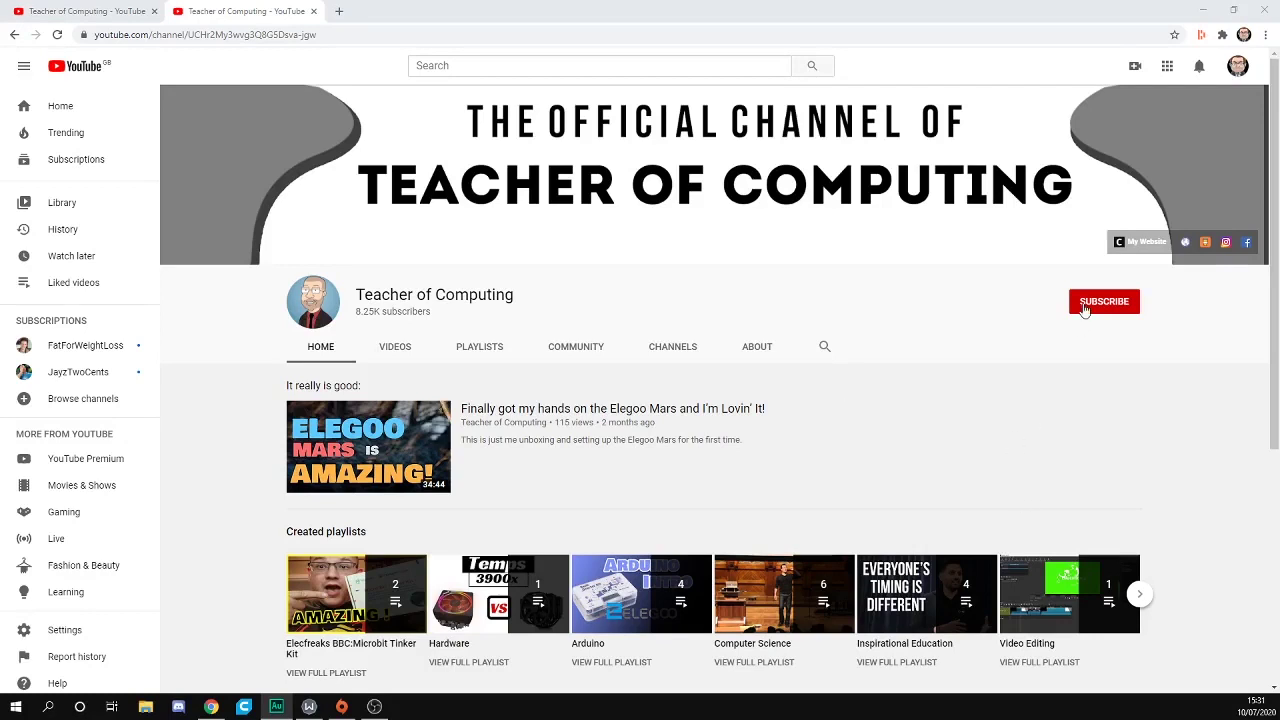
Subscribe to the Teacher of Computing YouTube channel with all notifications on
{"action": "left_click", "coordinate": [1084, 308]}
{"action": "left_click", "coordinate": [1128, 304]}
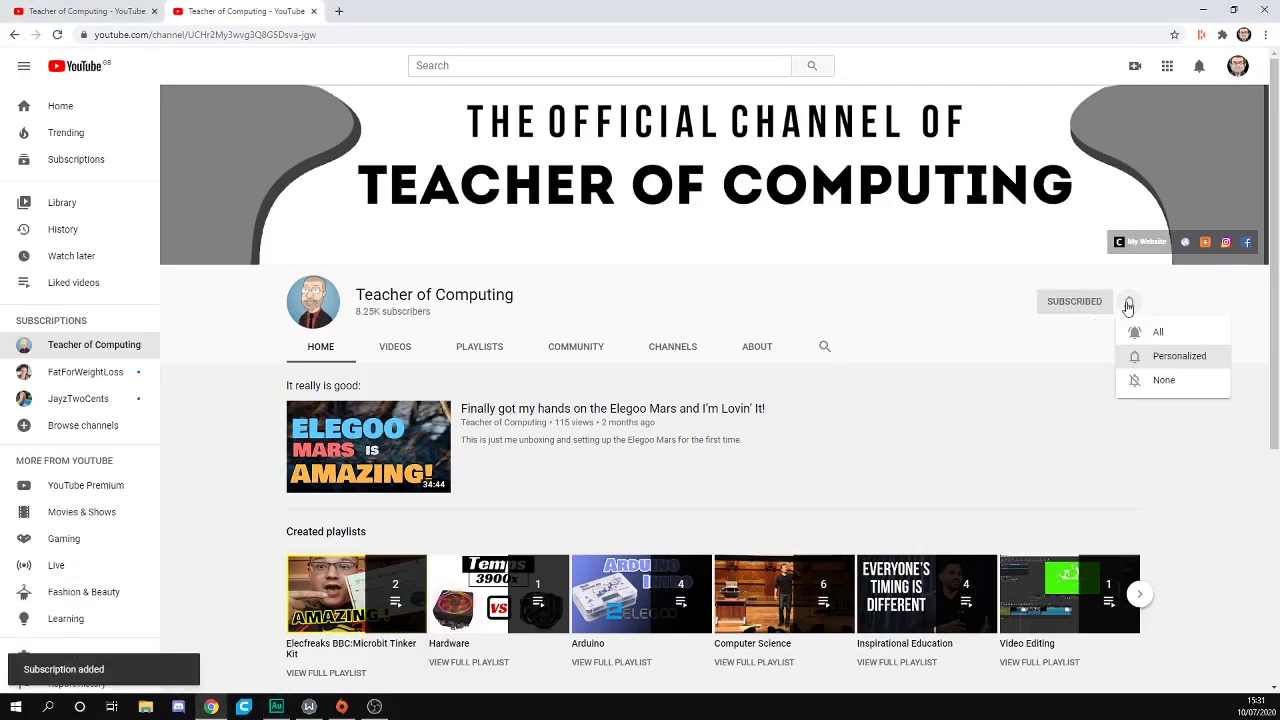
{"action": "left_click", "coordinate": [1160, 333]}
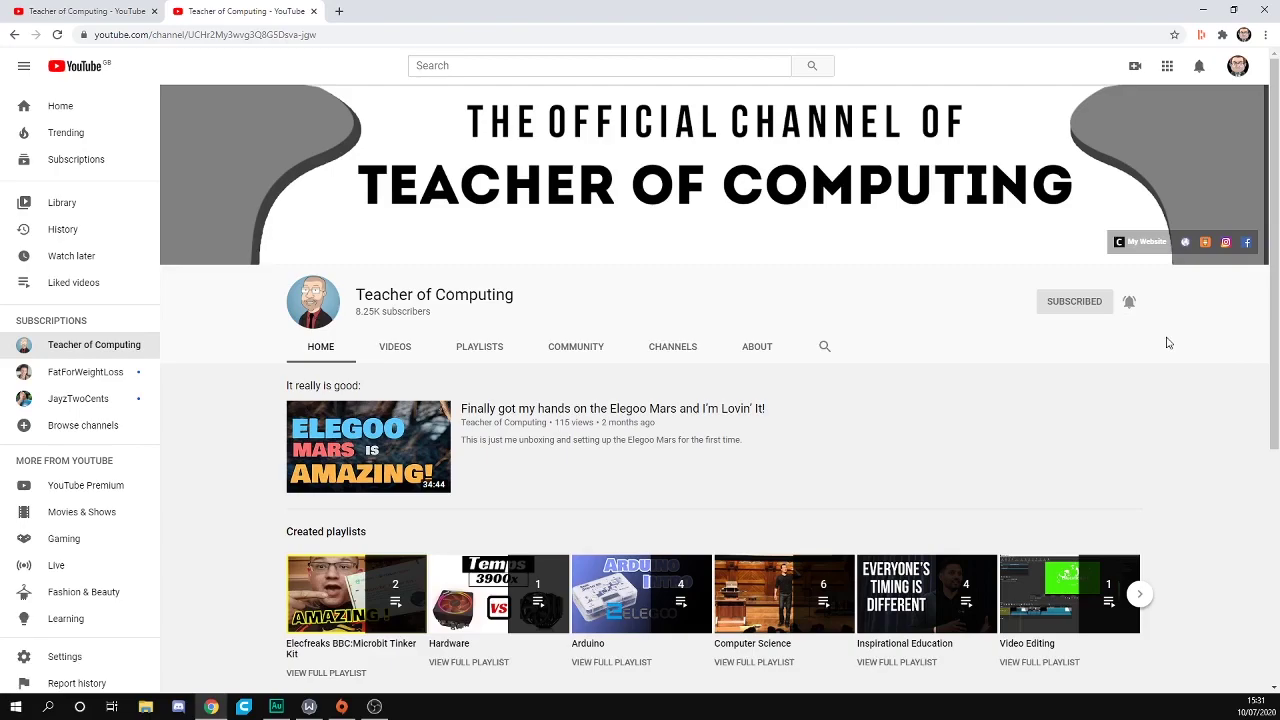